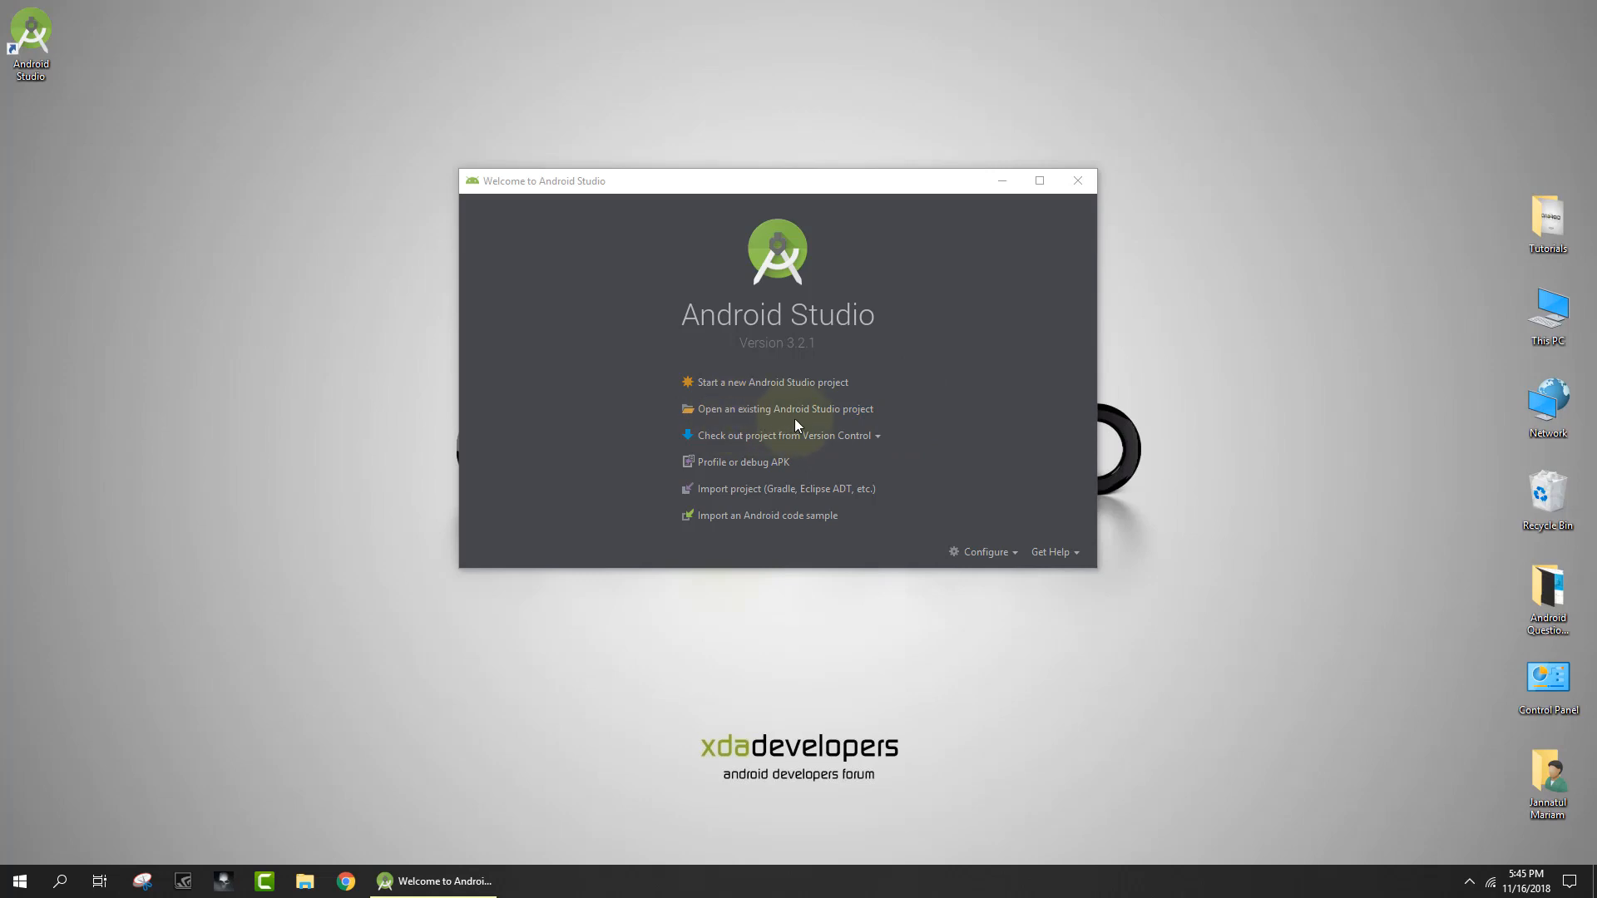
Start a new Android Studio project named MyApp, keeping the default company domain and project location, and proceed to the target devices.
left_click(778, 414)
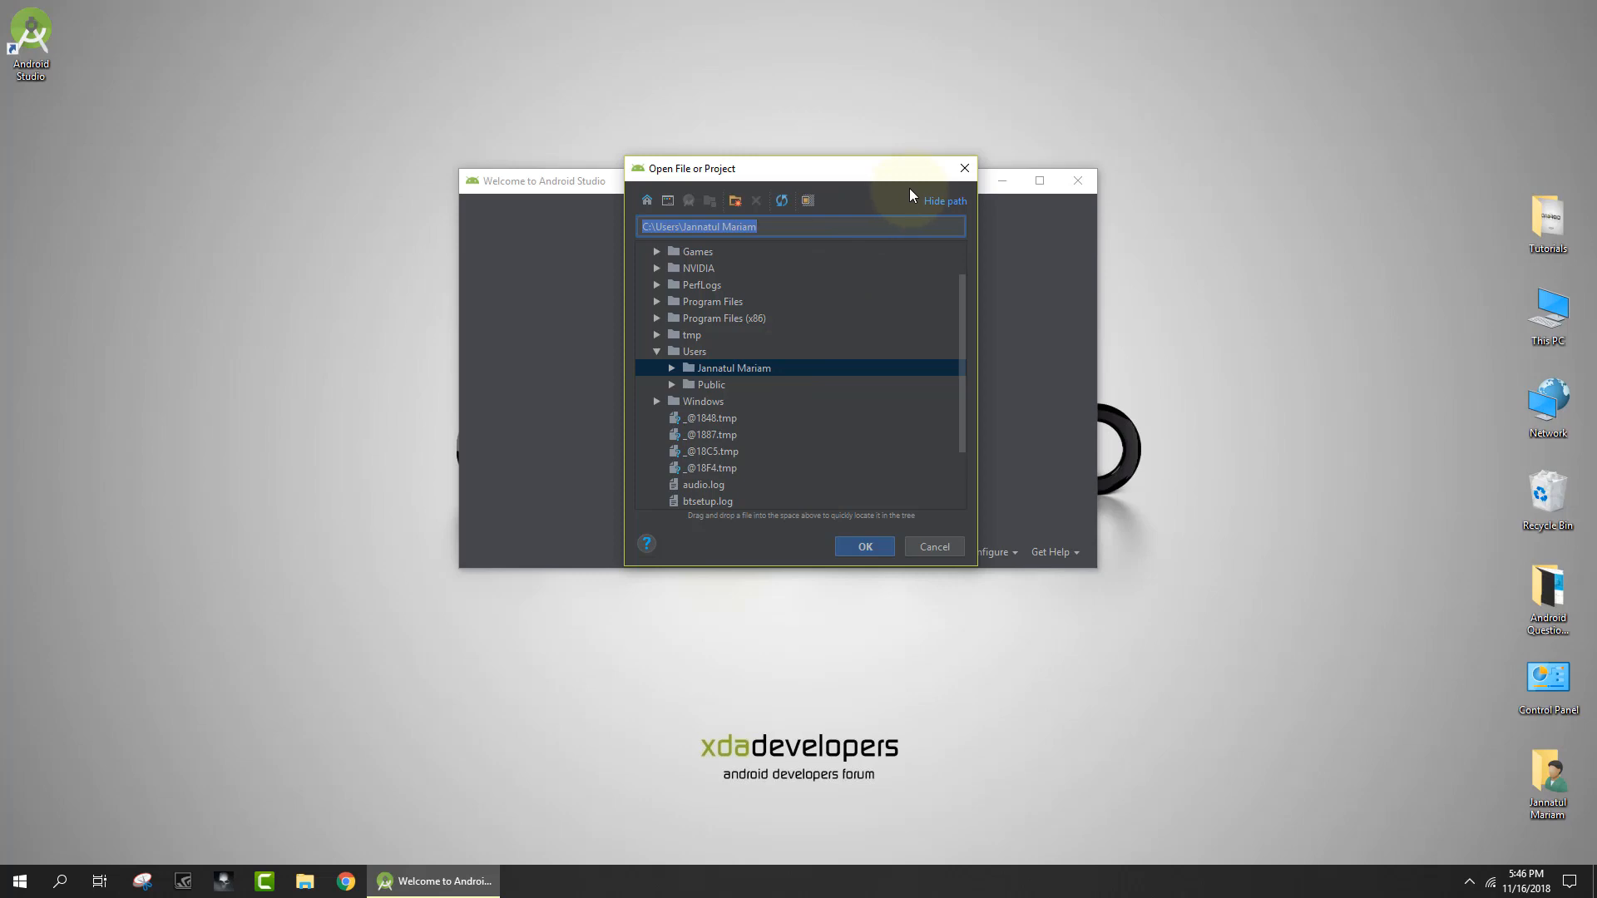
left_click(965, 168)
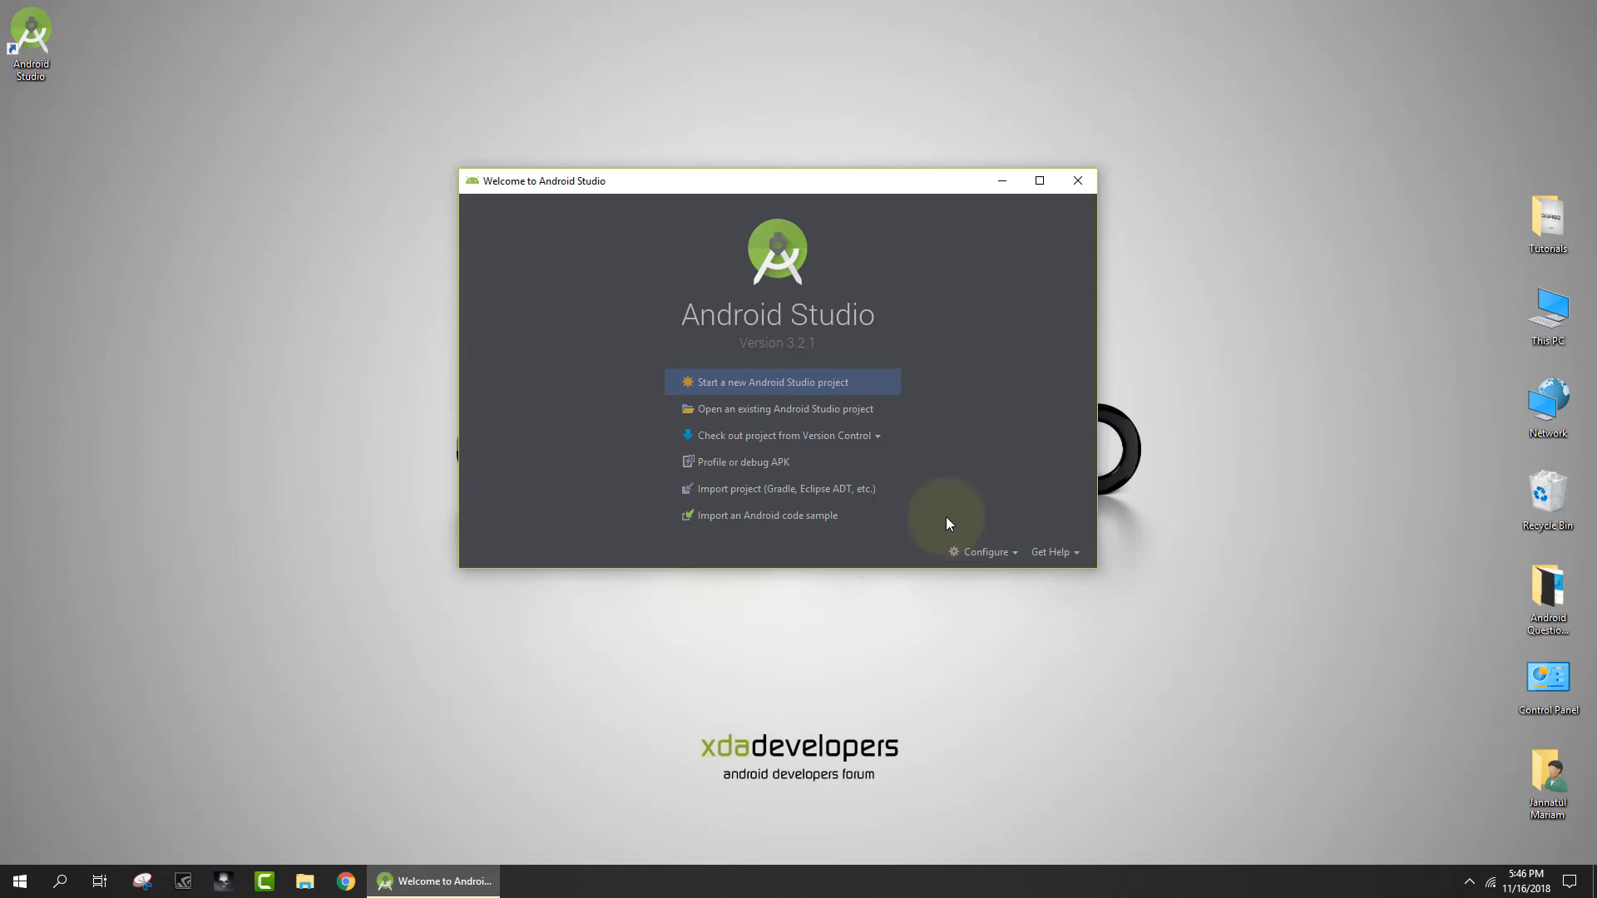
left_click(749, 383)
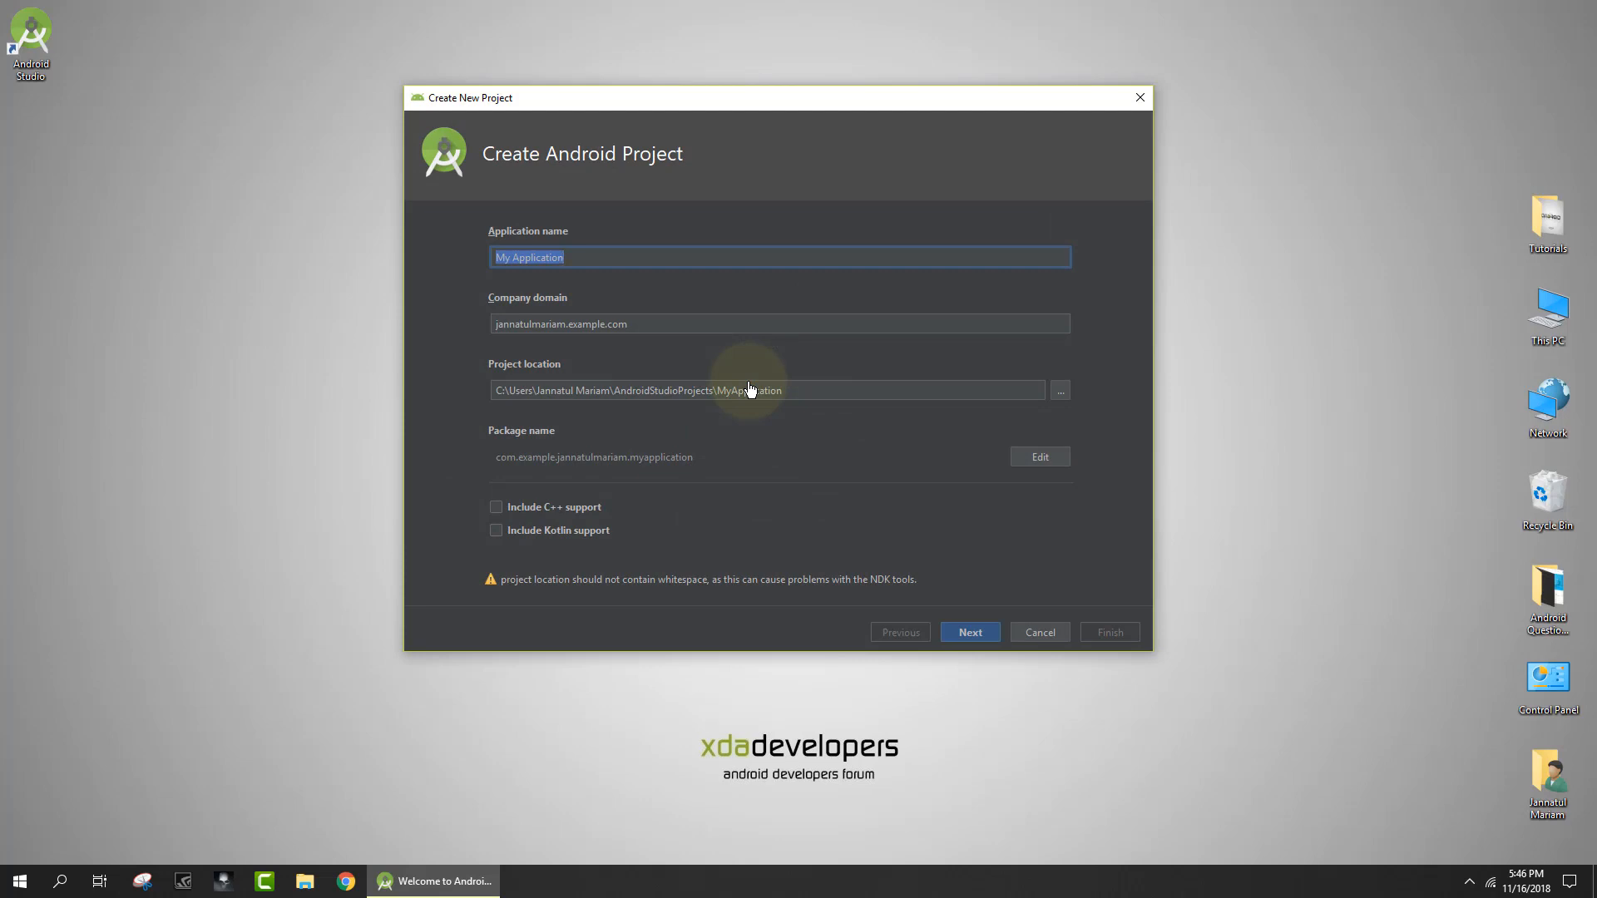
key("BackSpace")
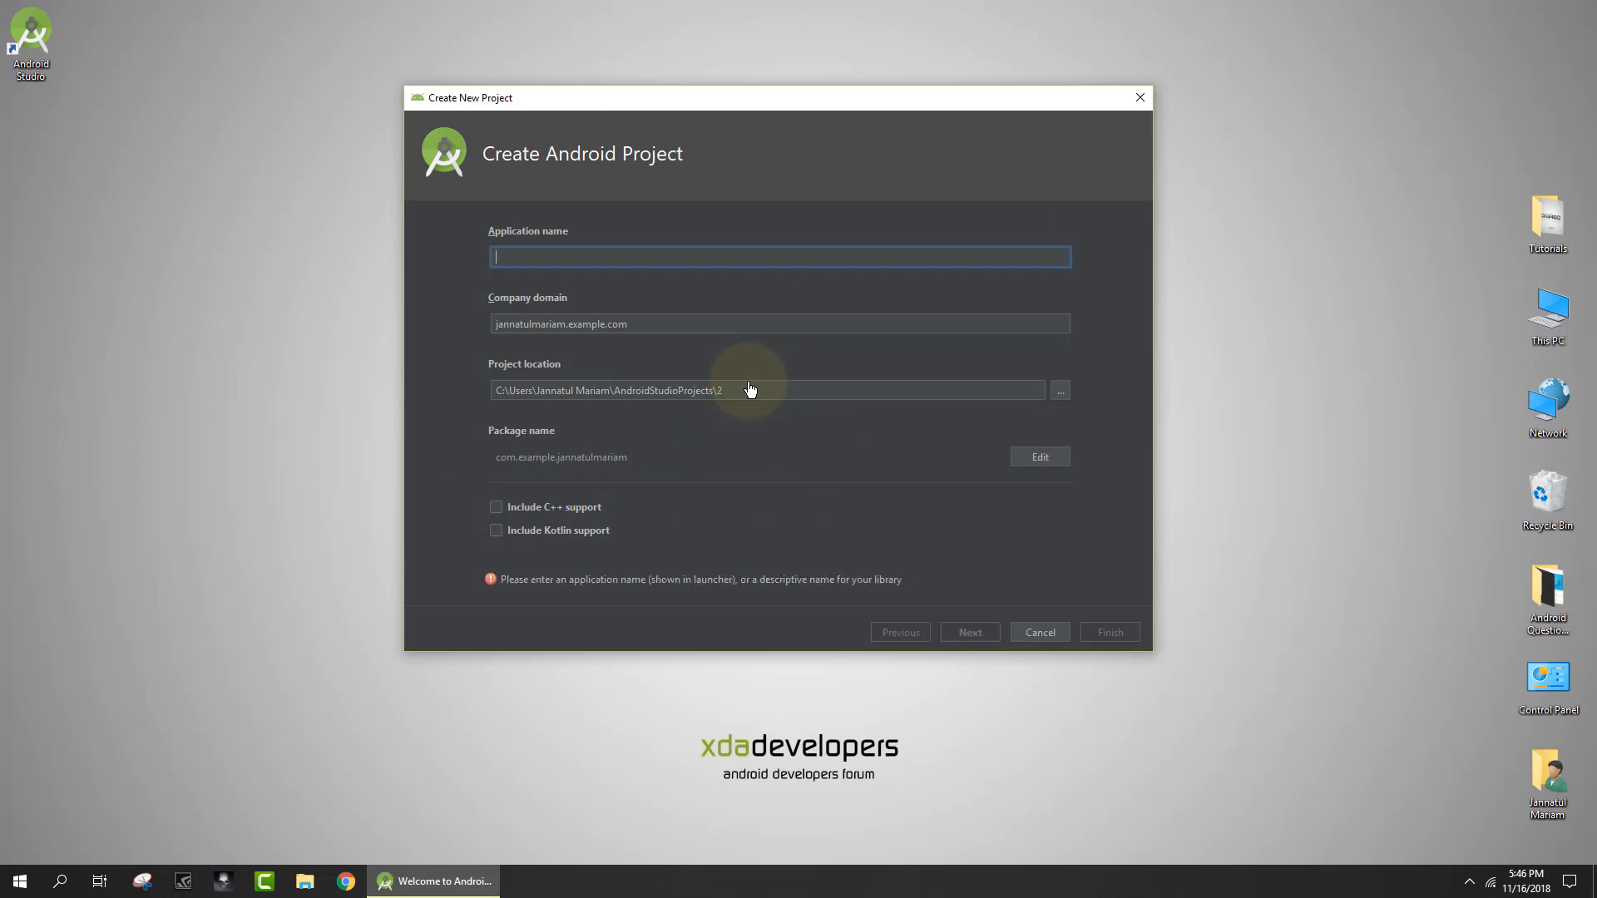
type("My")
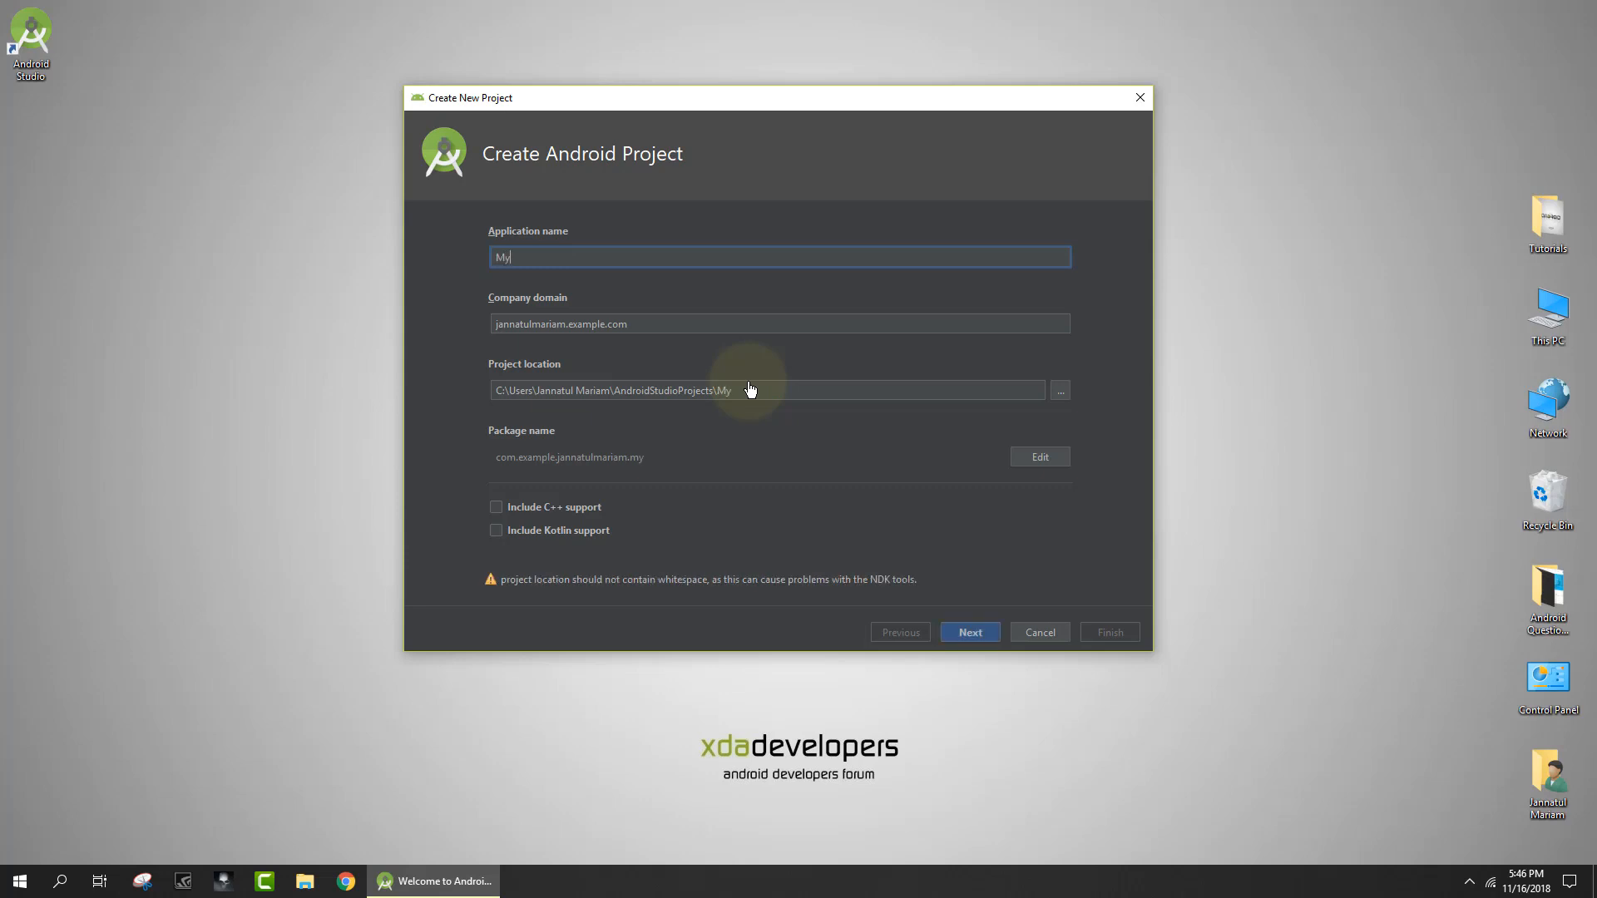
type("App")
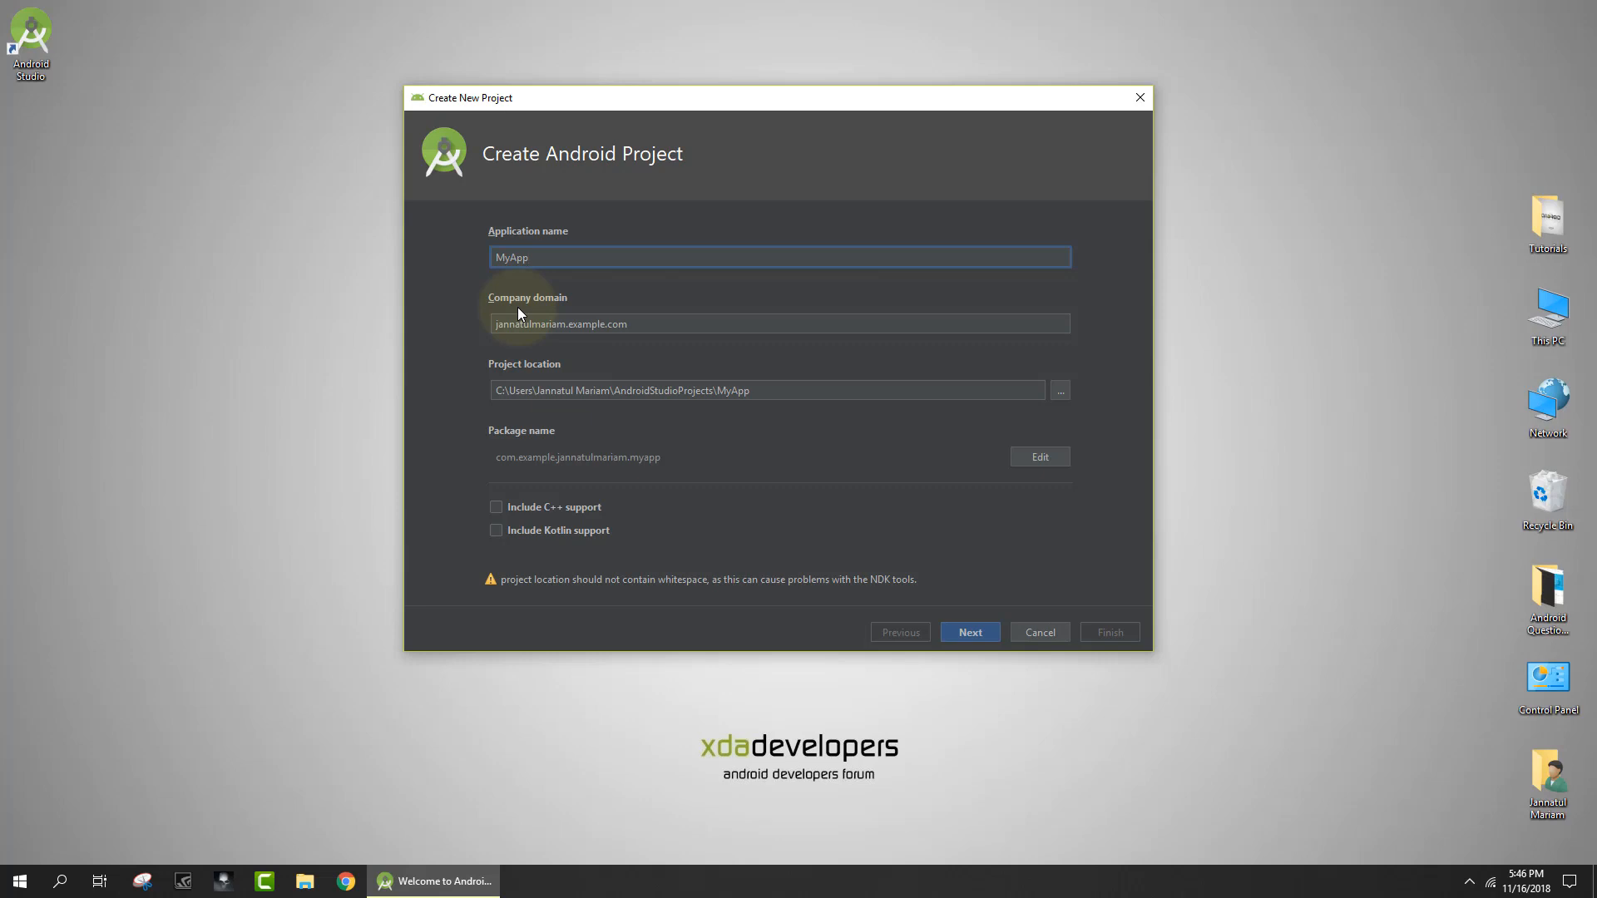
left_click(654, 332)
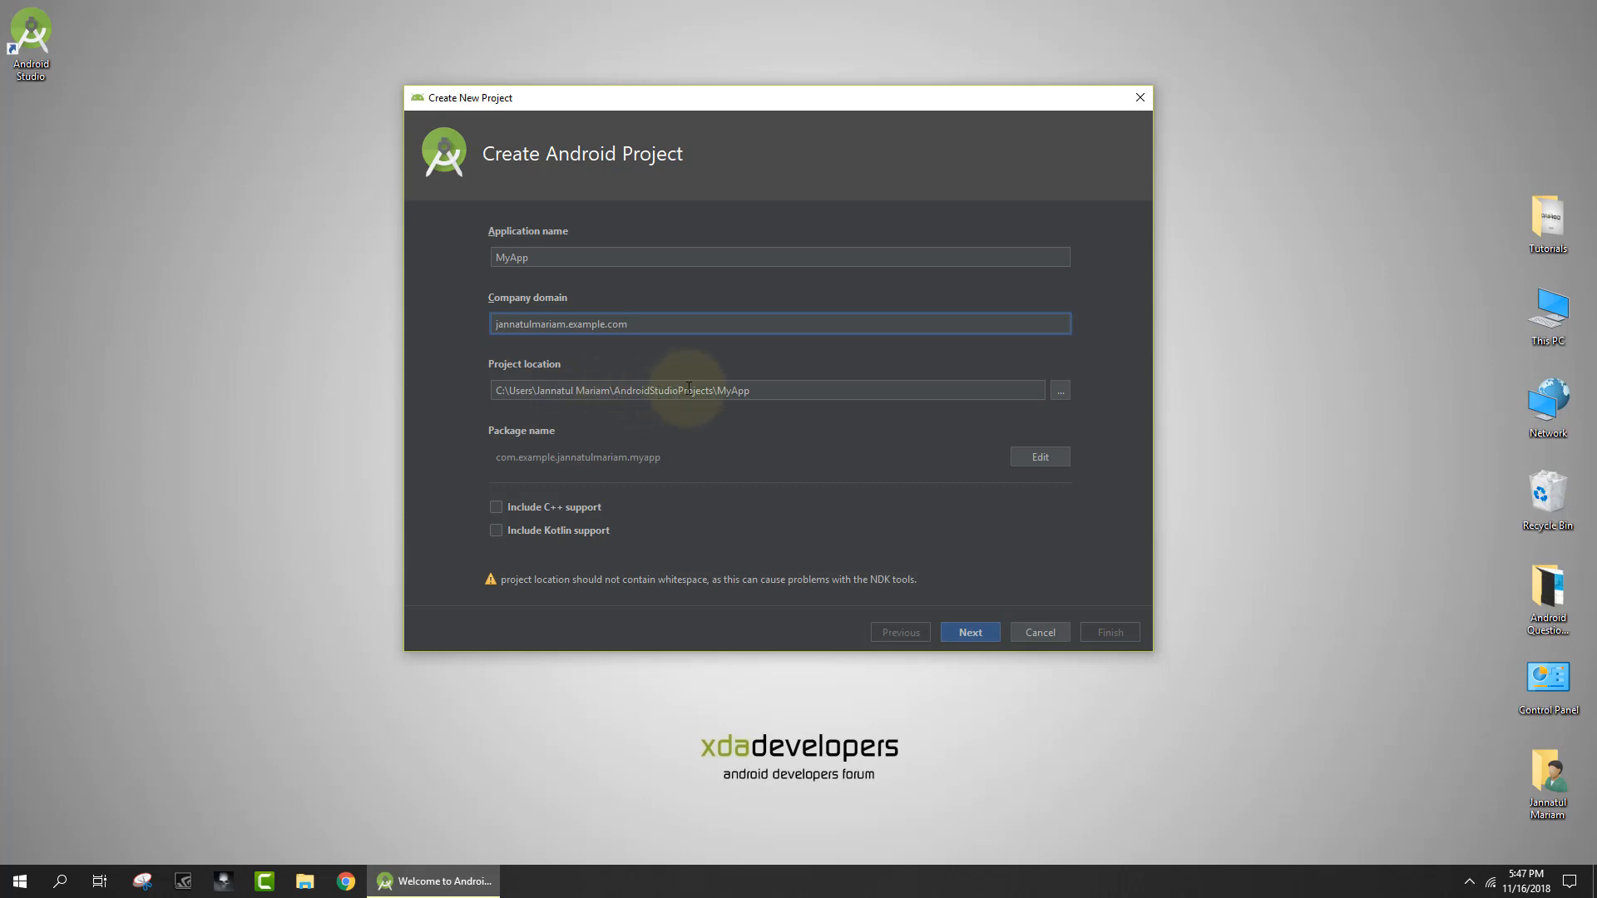
left_click(544, 260)
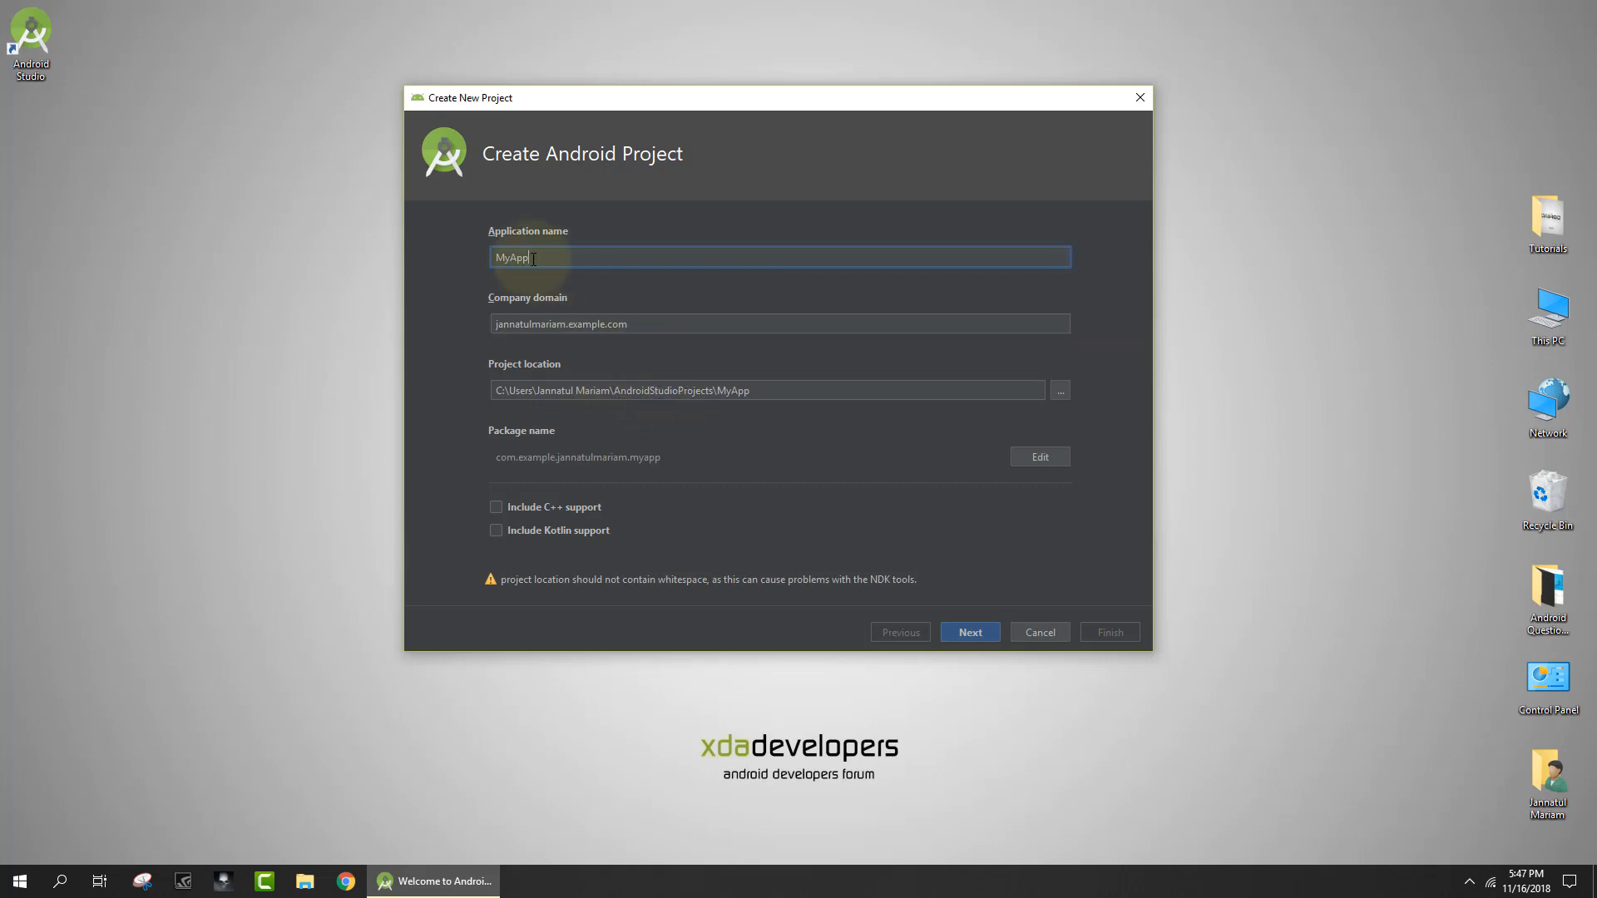
left_click_drag(758, 391, 716, 391)
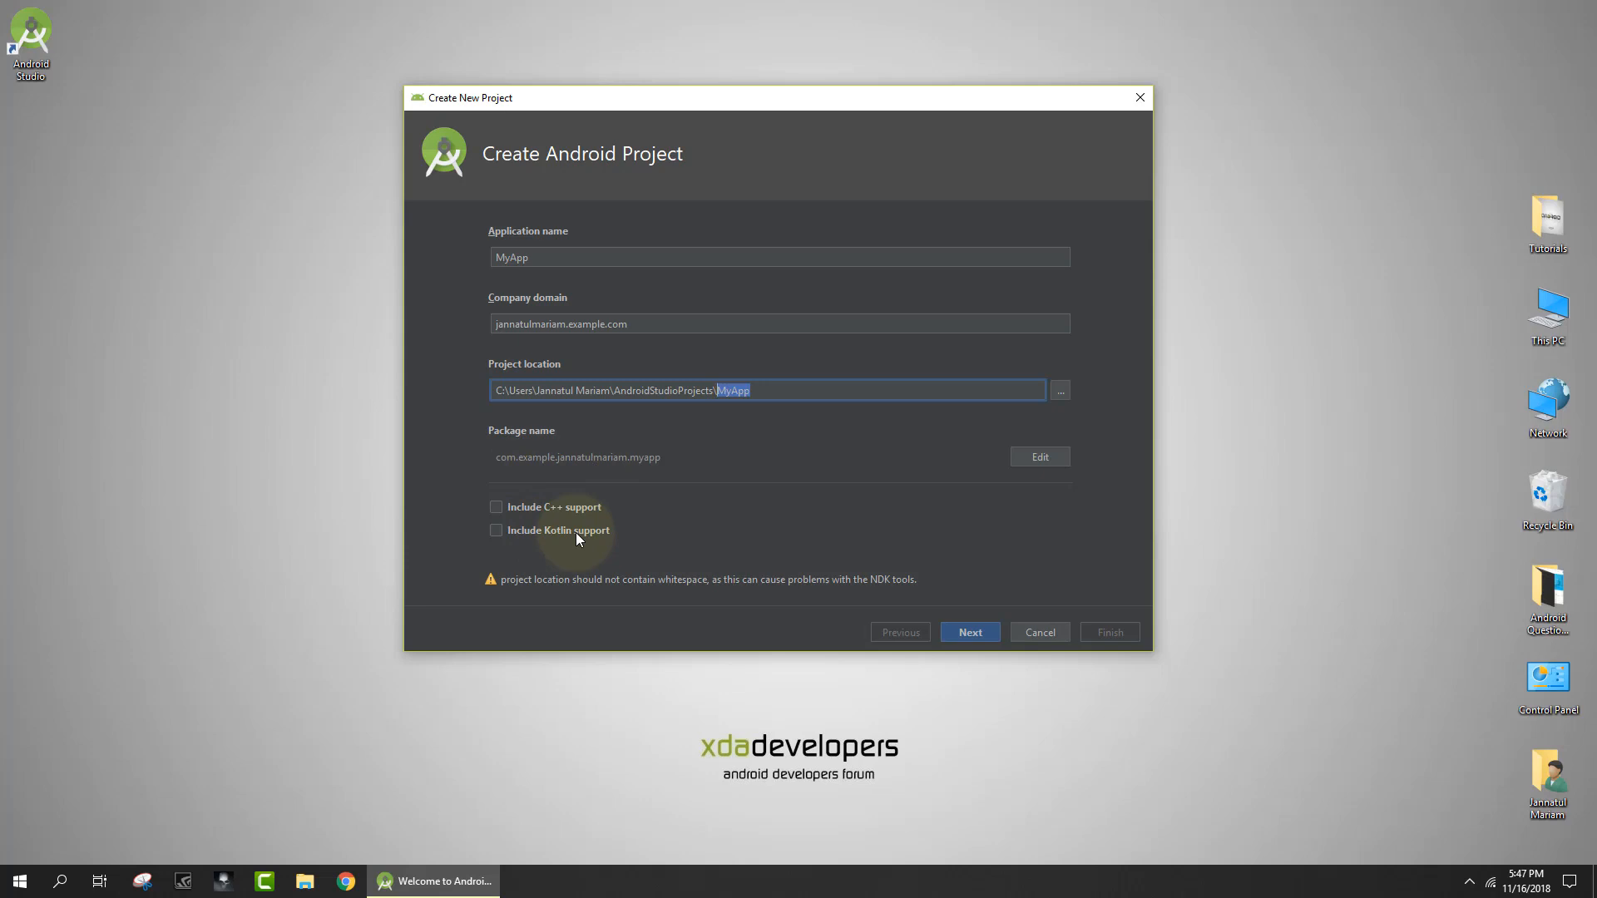
left_click(955, 632)
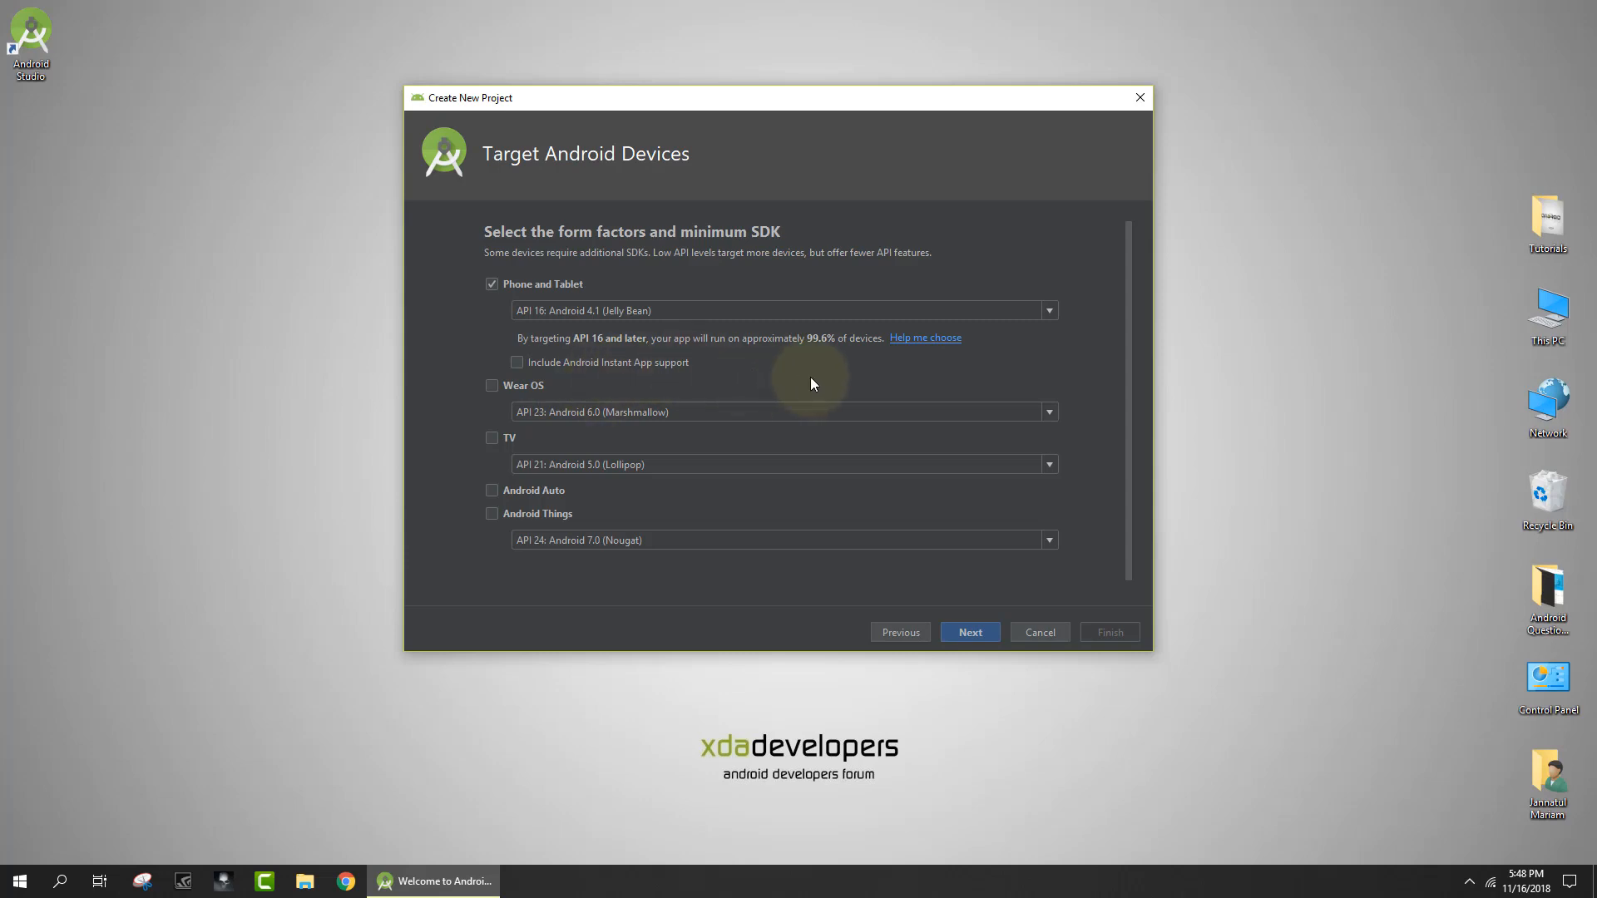
Try API 28, API 14 and API 21 in turn as the phone and tablet minimum SDK to compare device coverage.
left_click(1046, 313)
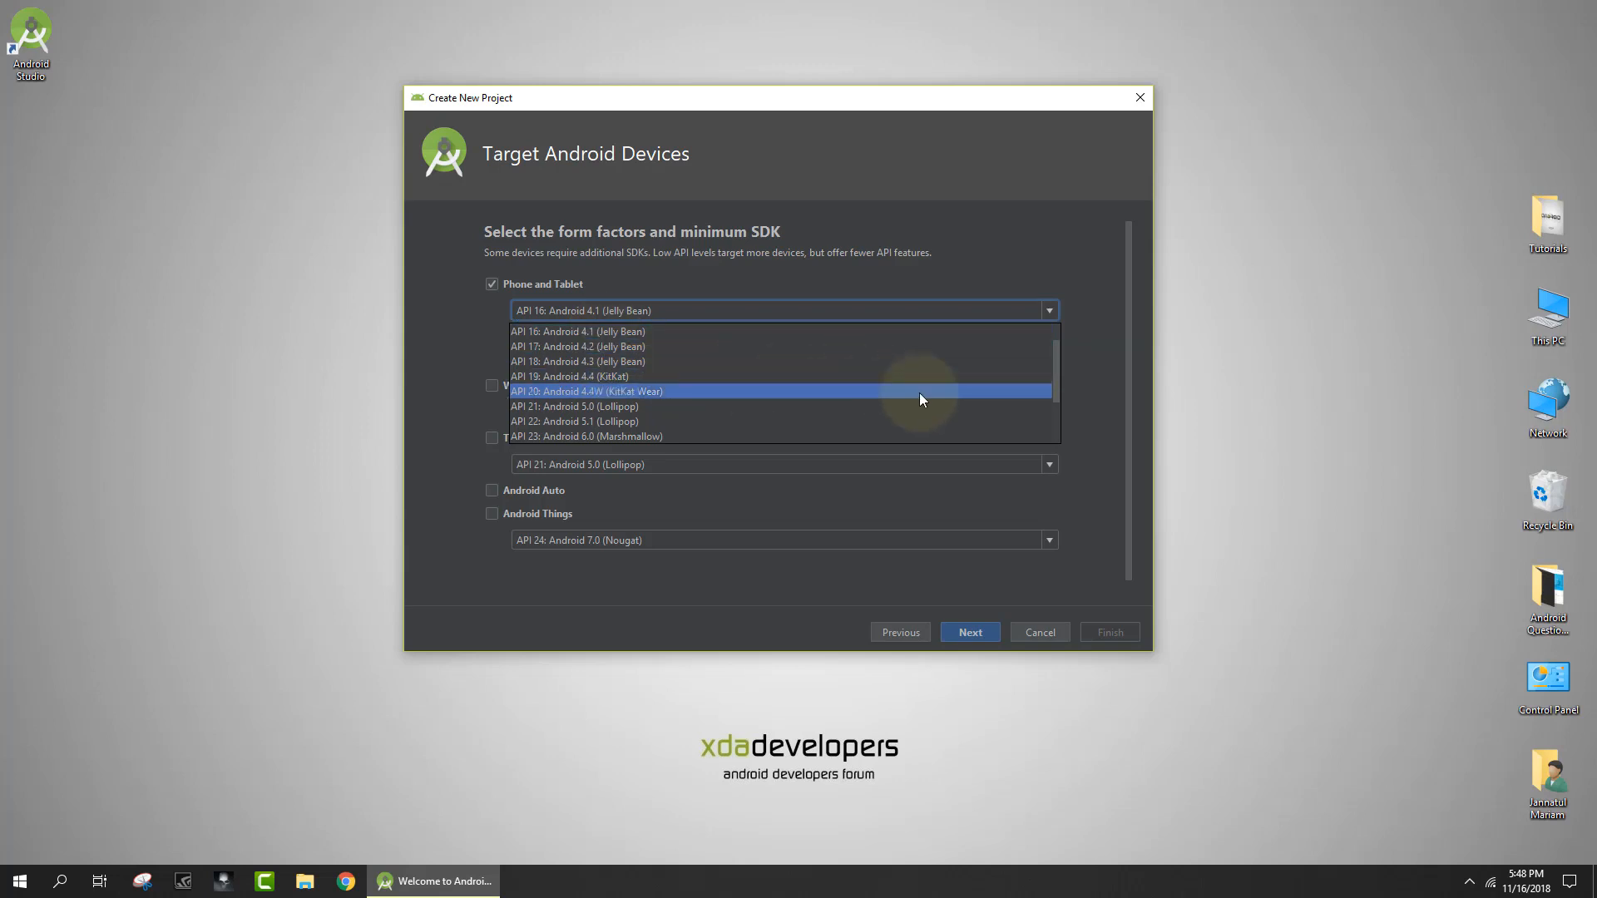
left_click_drag(1055, 373, 835, 443)
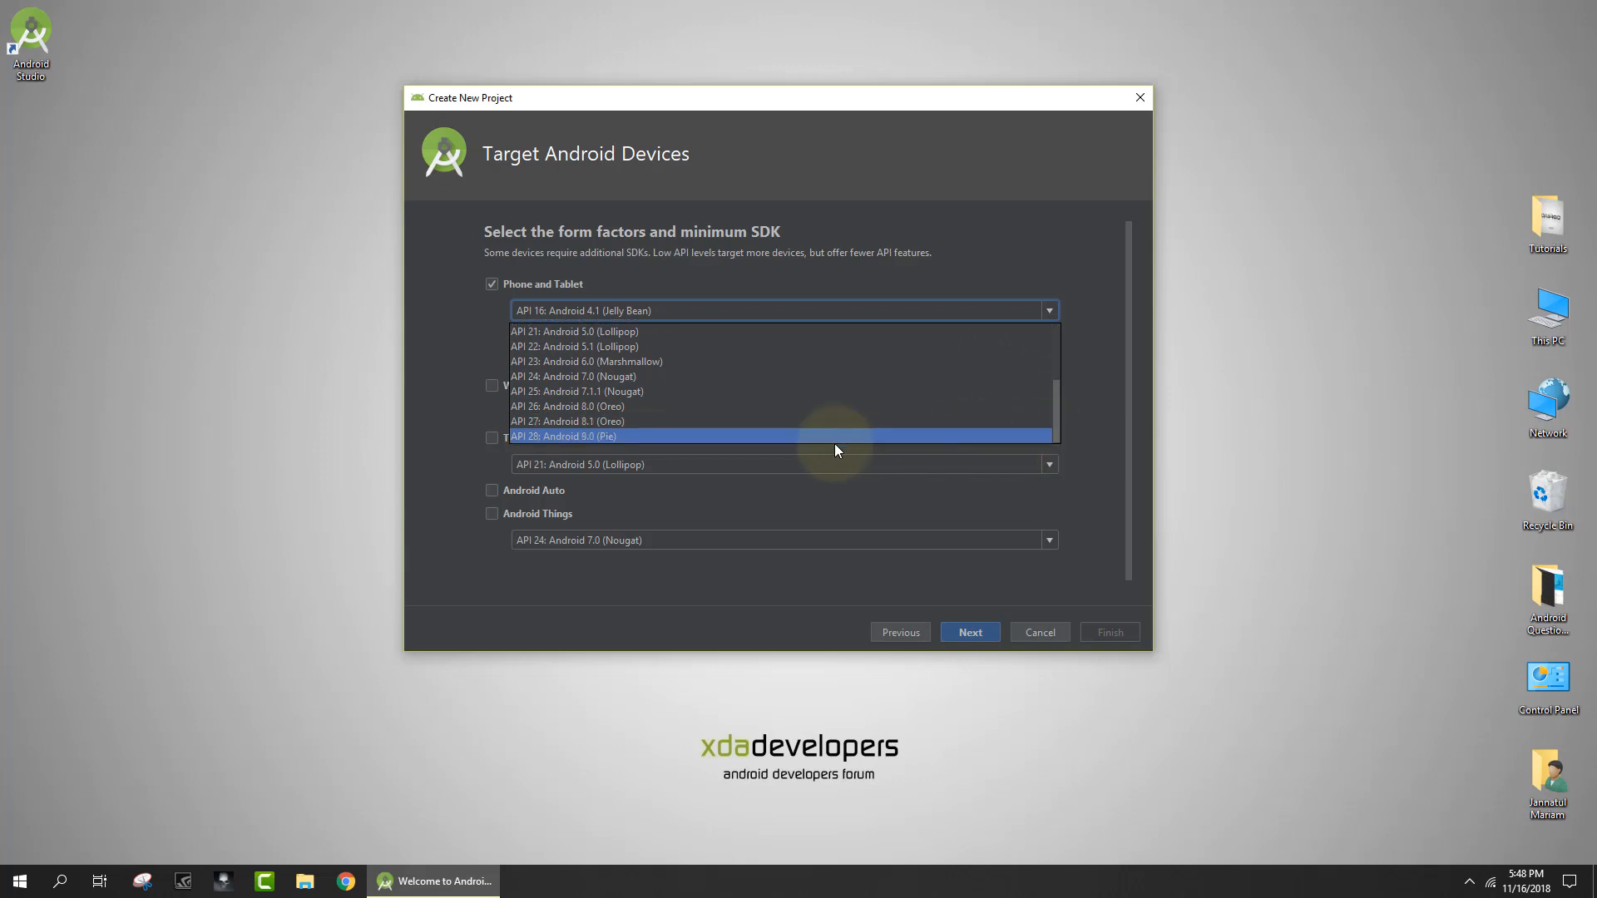
left_click(615, 437)
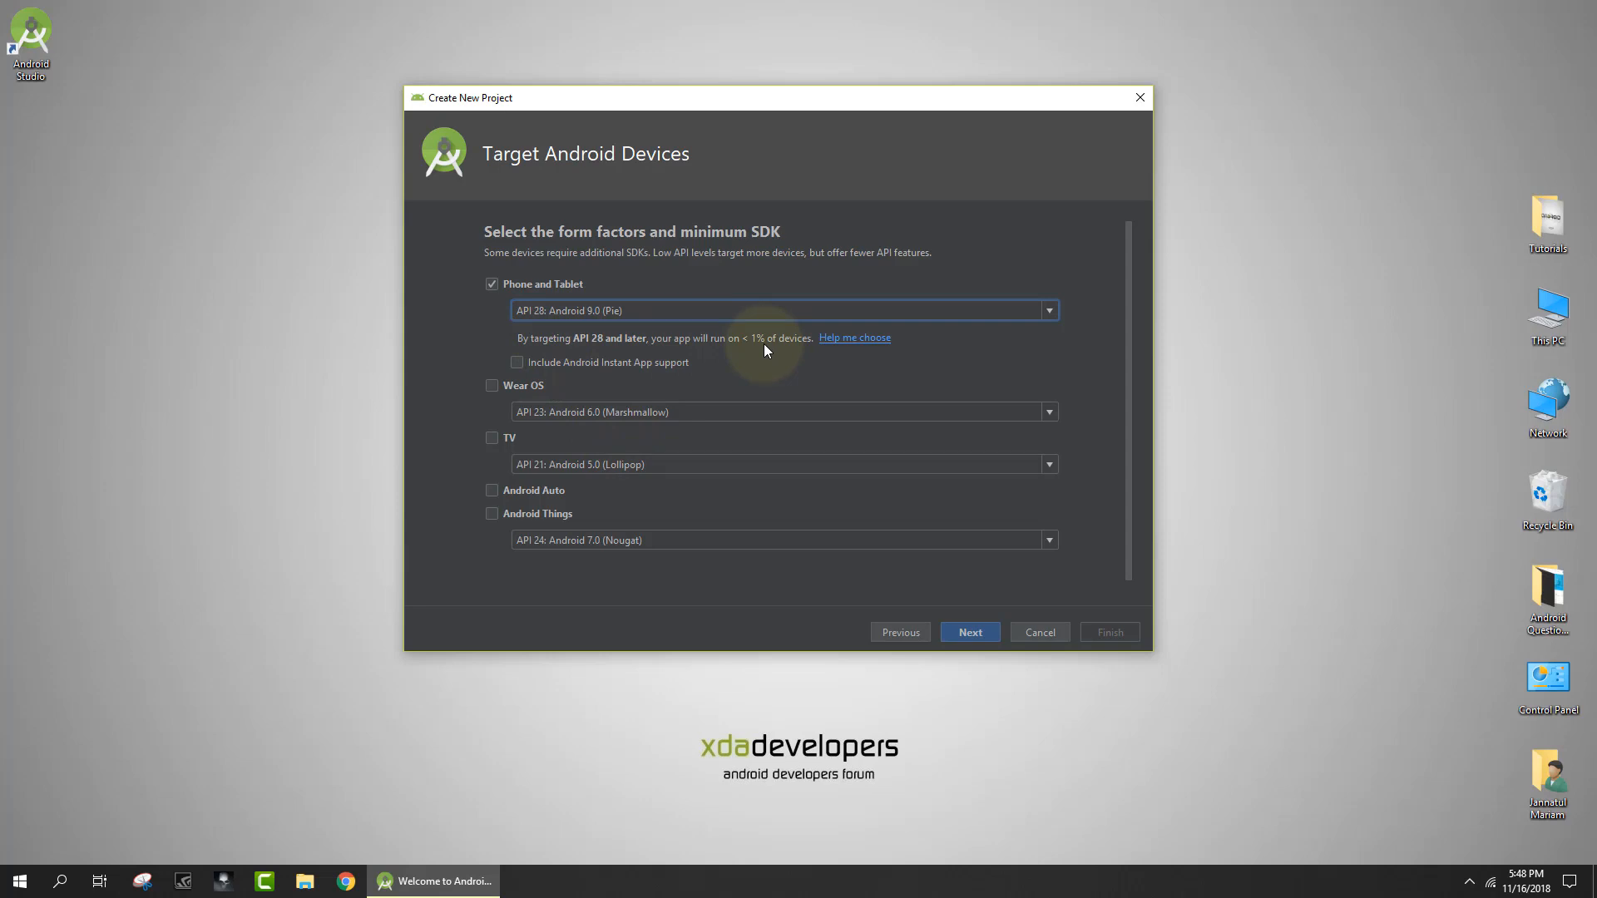
left_click(1048, 311)
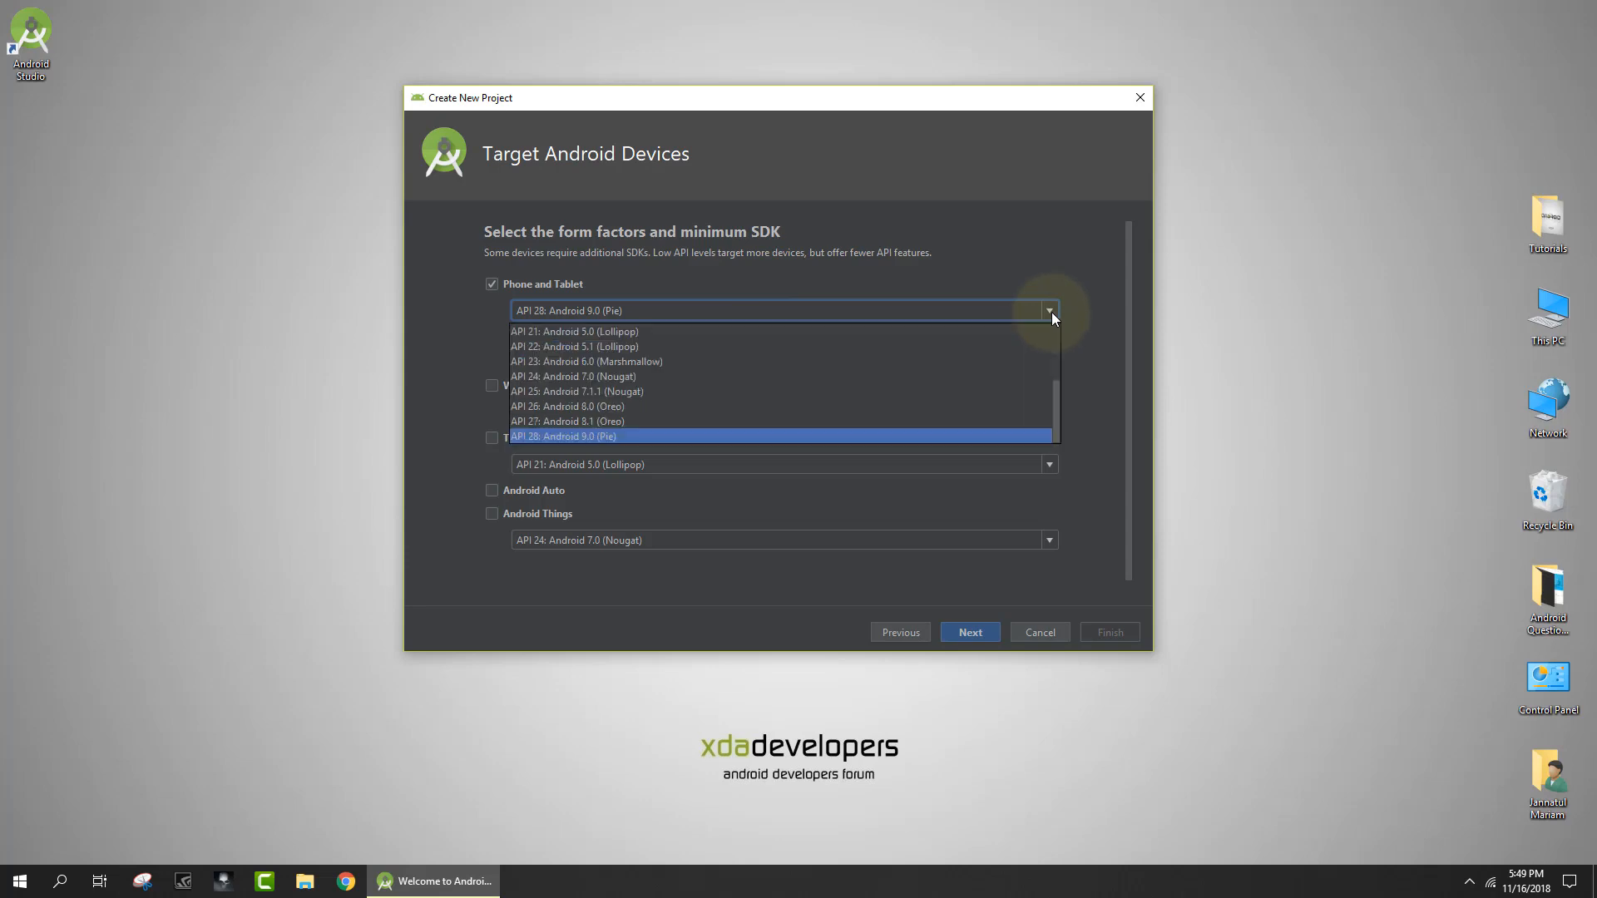
scroll(1060, 393, "up", 1)
left_click_drag(1056, 376, 1054, 340)
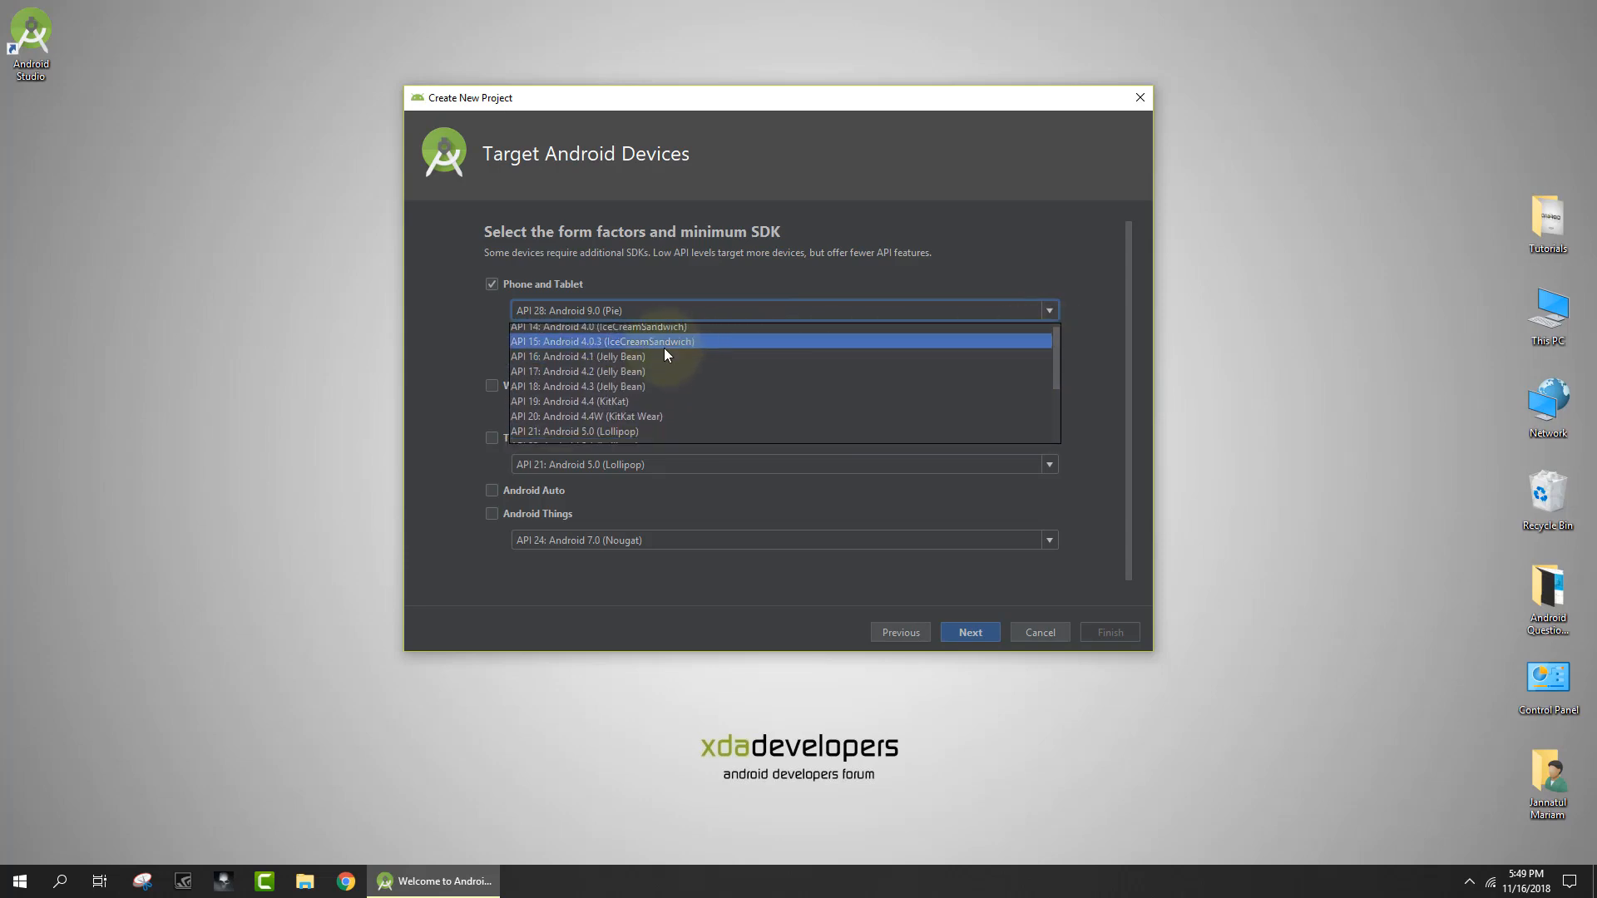
left_click(642, 327)
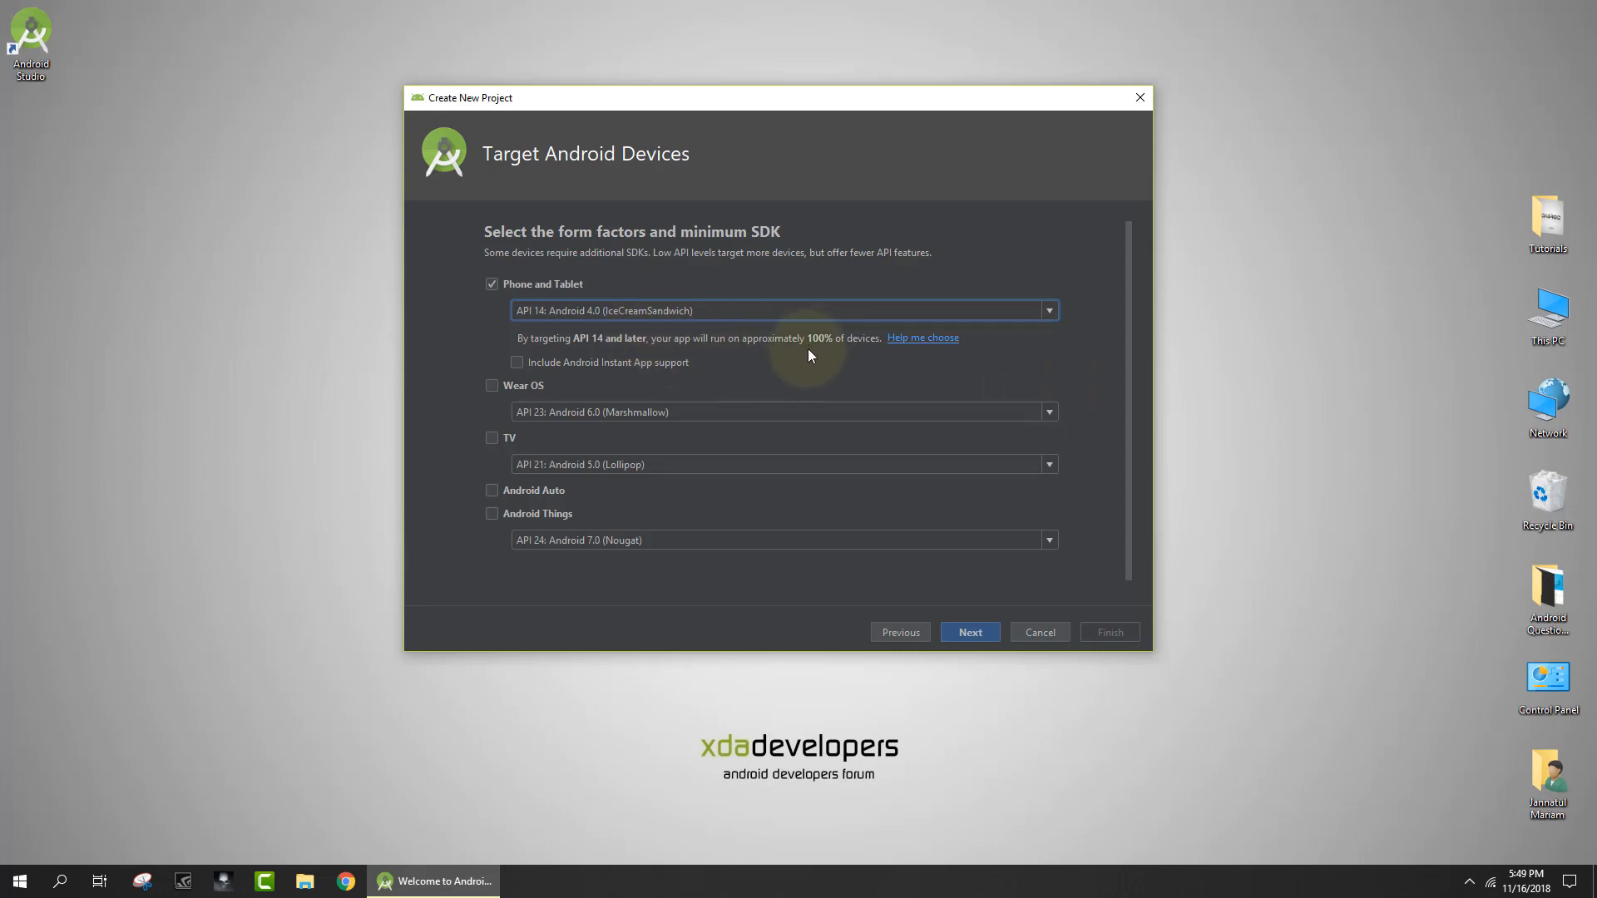
left_click(1048, 311)
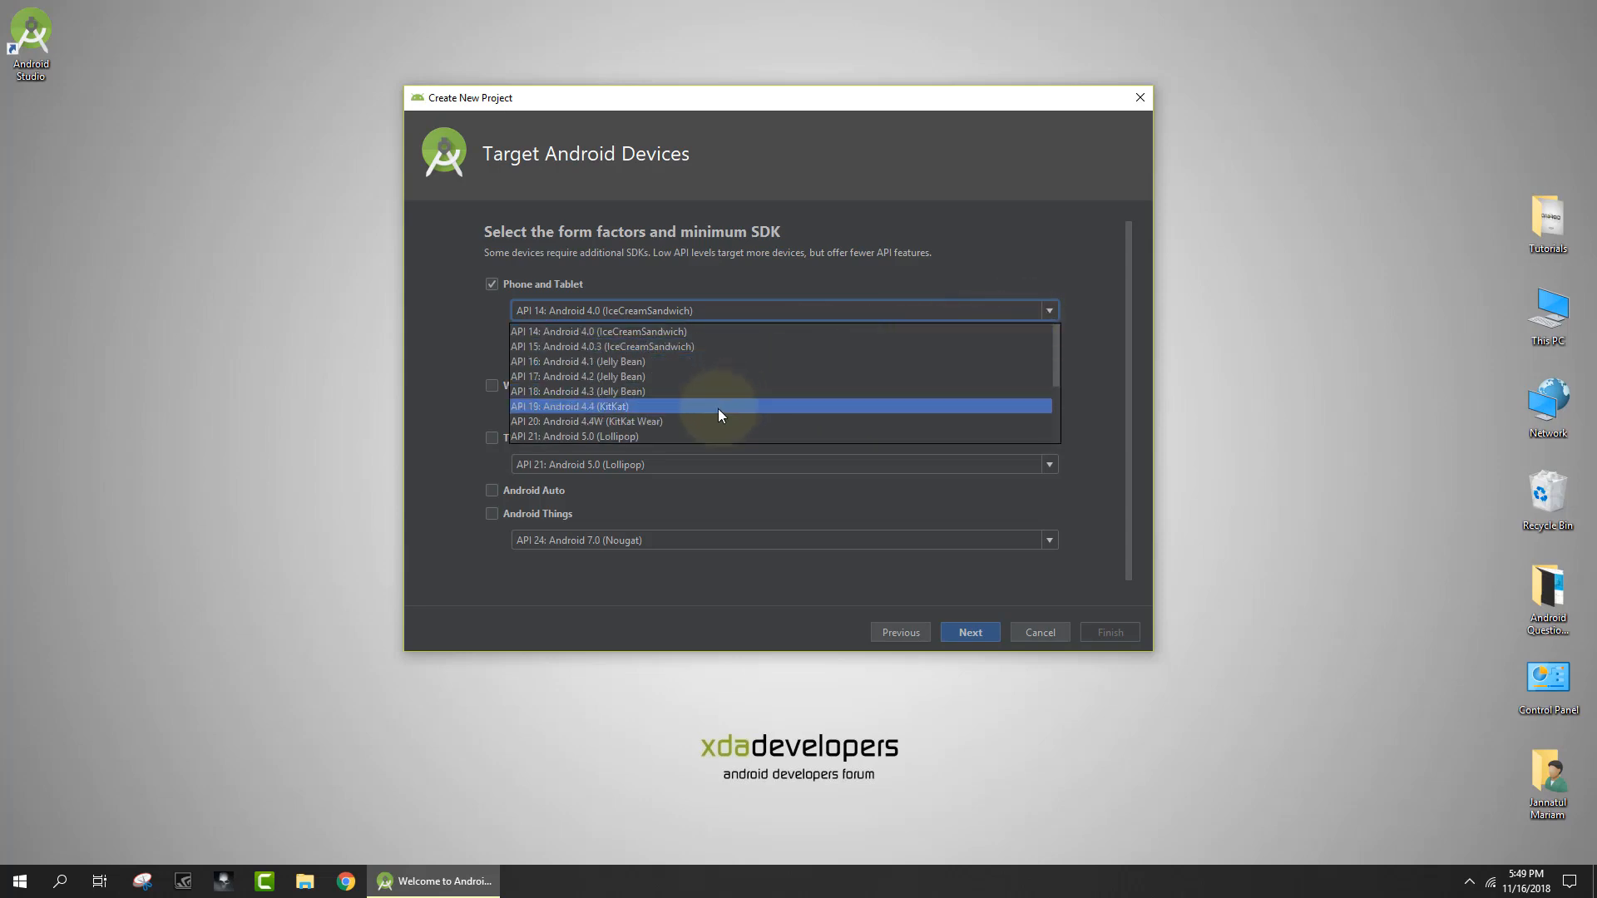
left_click(690, 435)
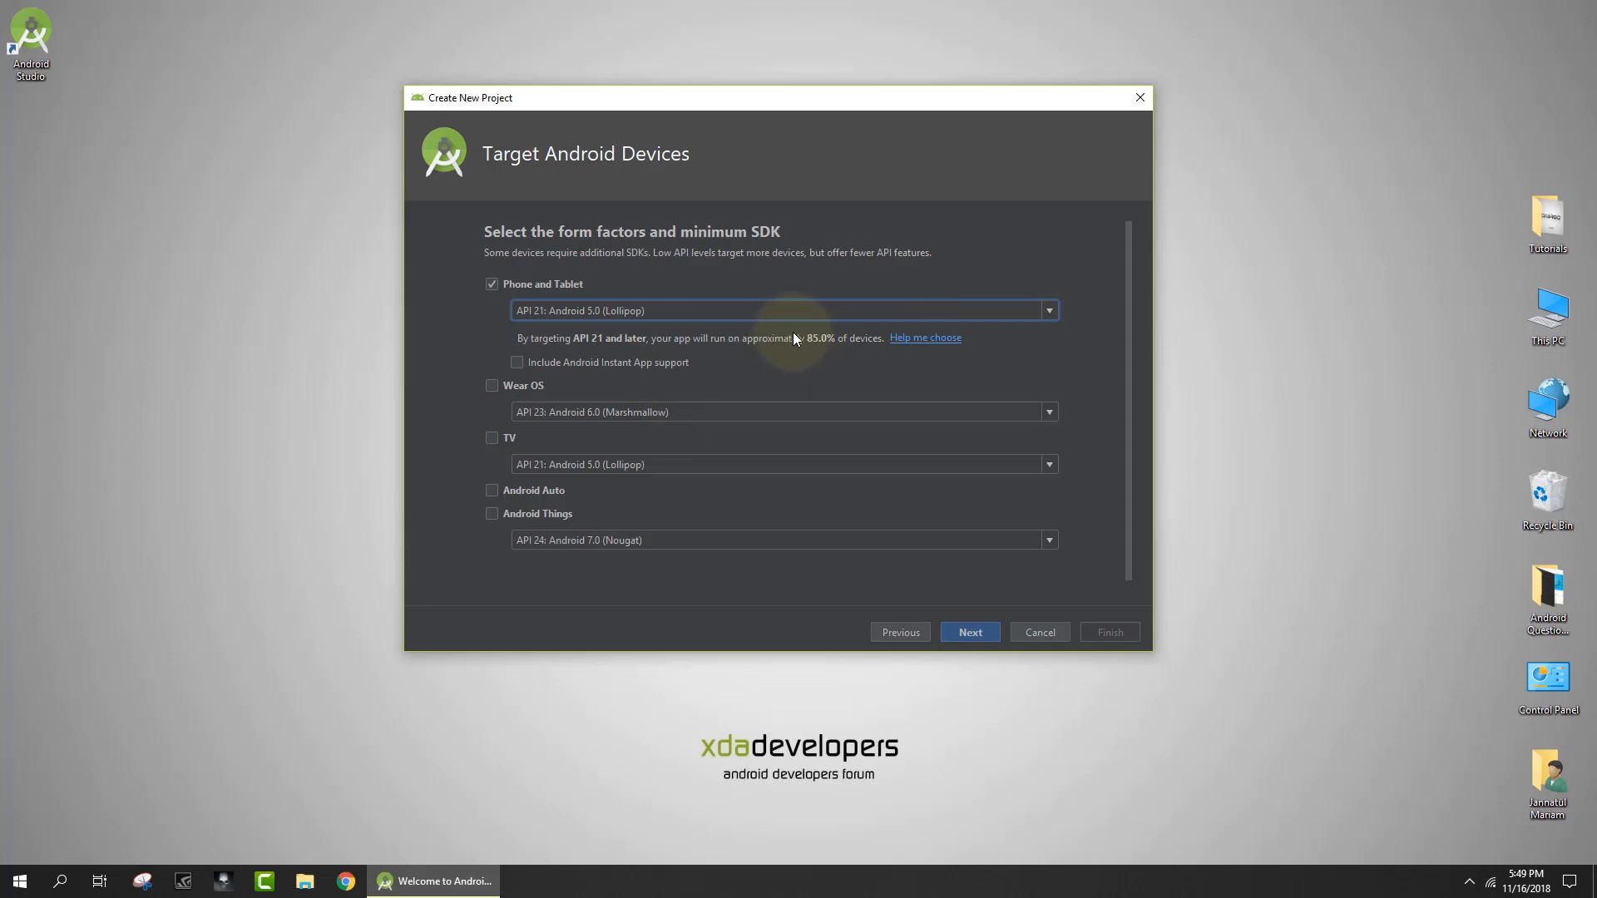
Set the phone and tablet minimum SDK to API 19: Android 4.4 (KitKat) and proceed to the activity templates.
left_click(1049, 311)
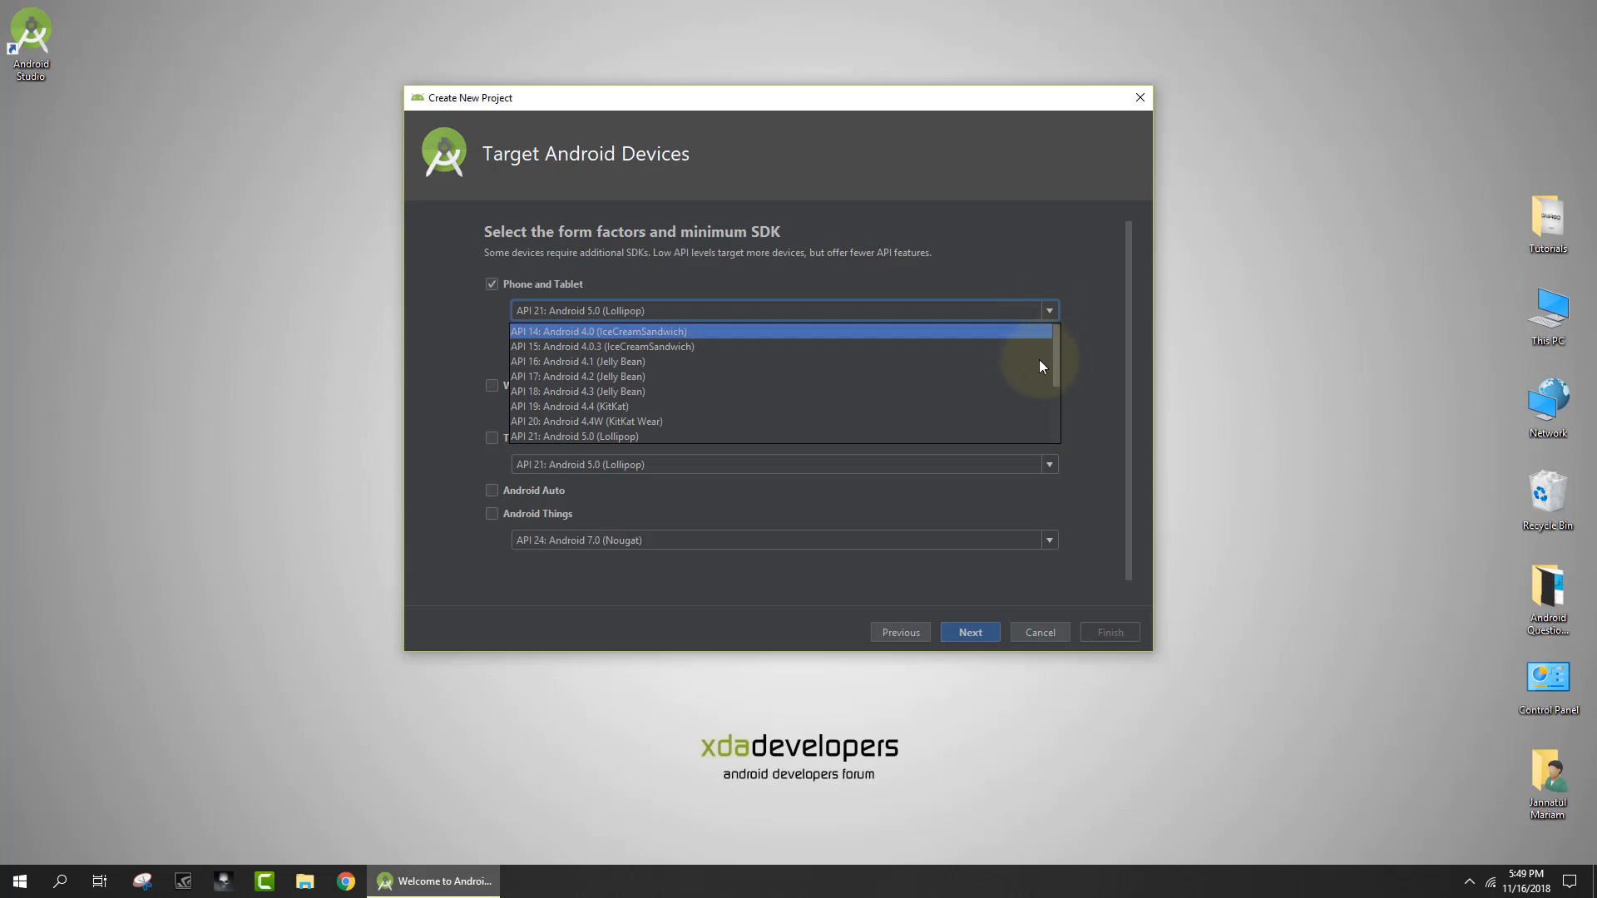
left_click(626, 406)
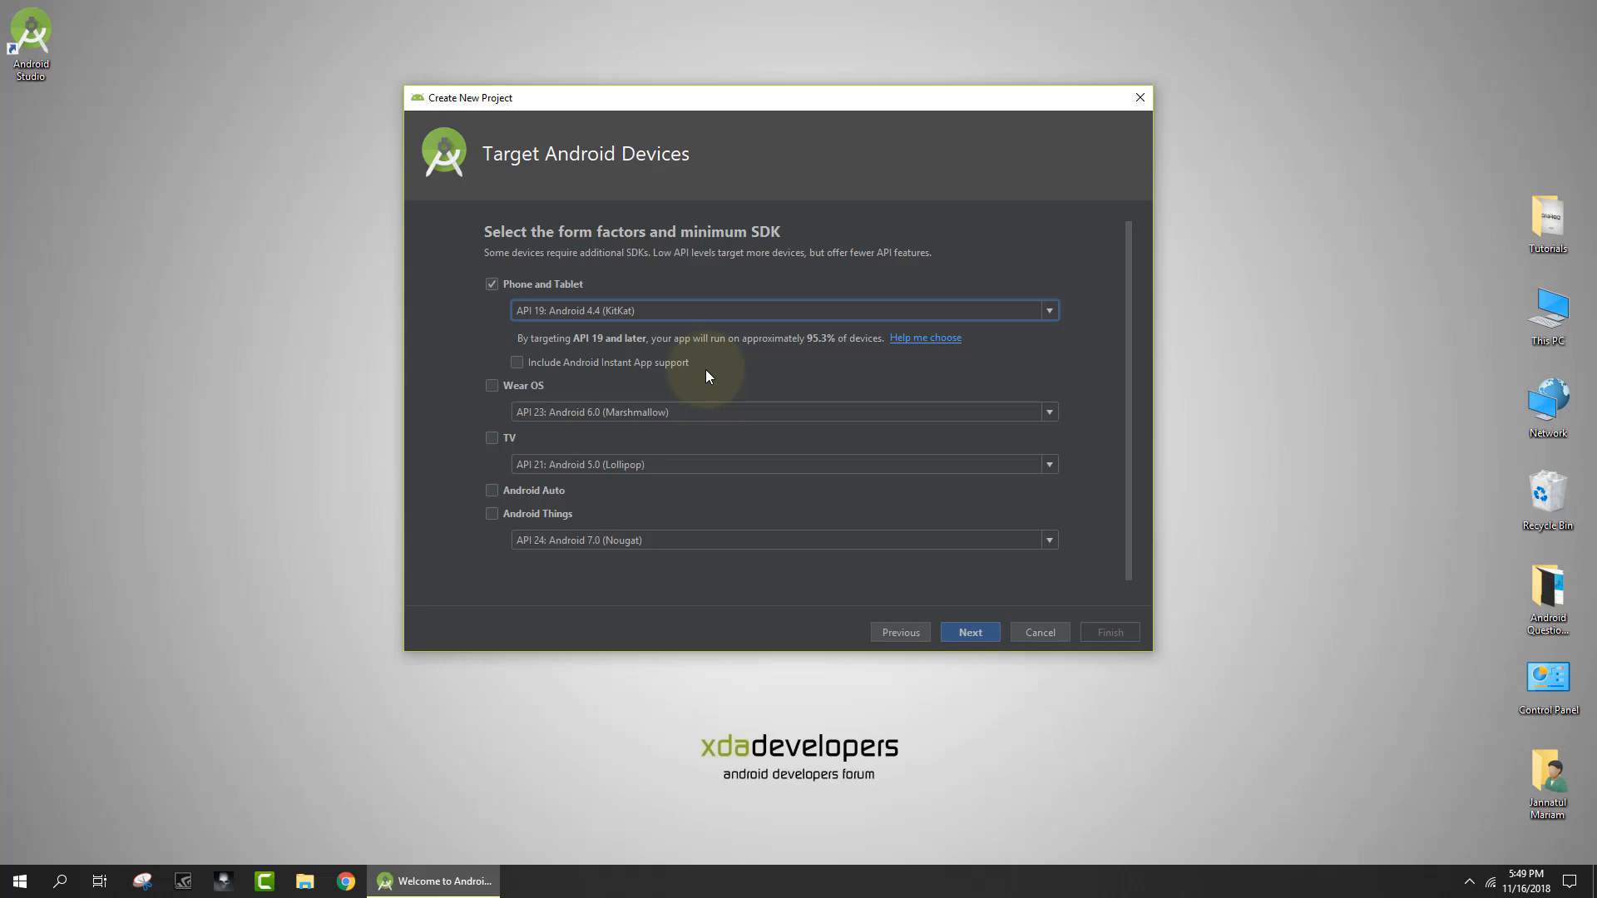
left_click(965, 630)
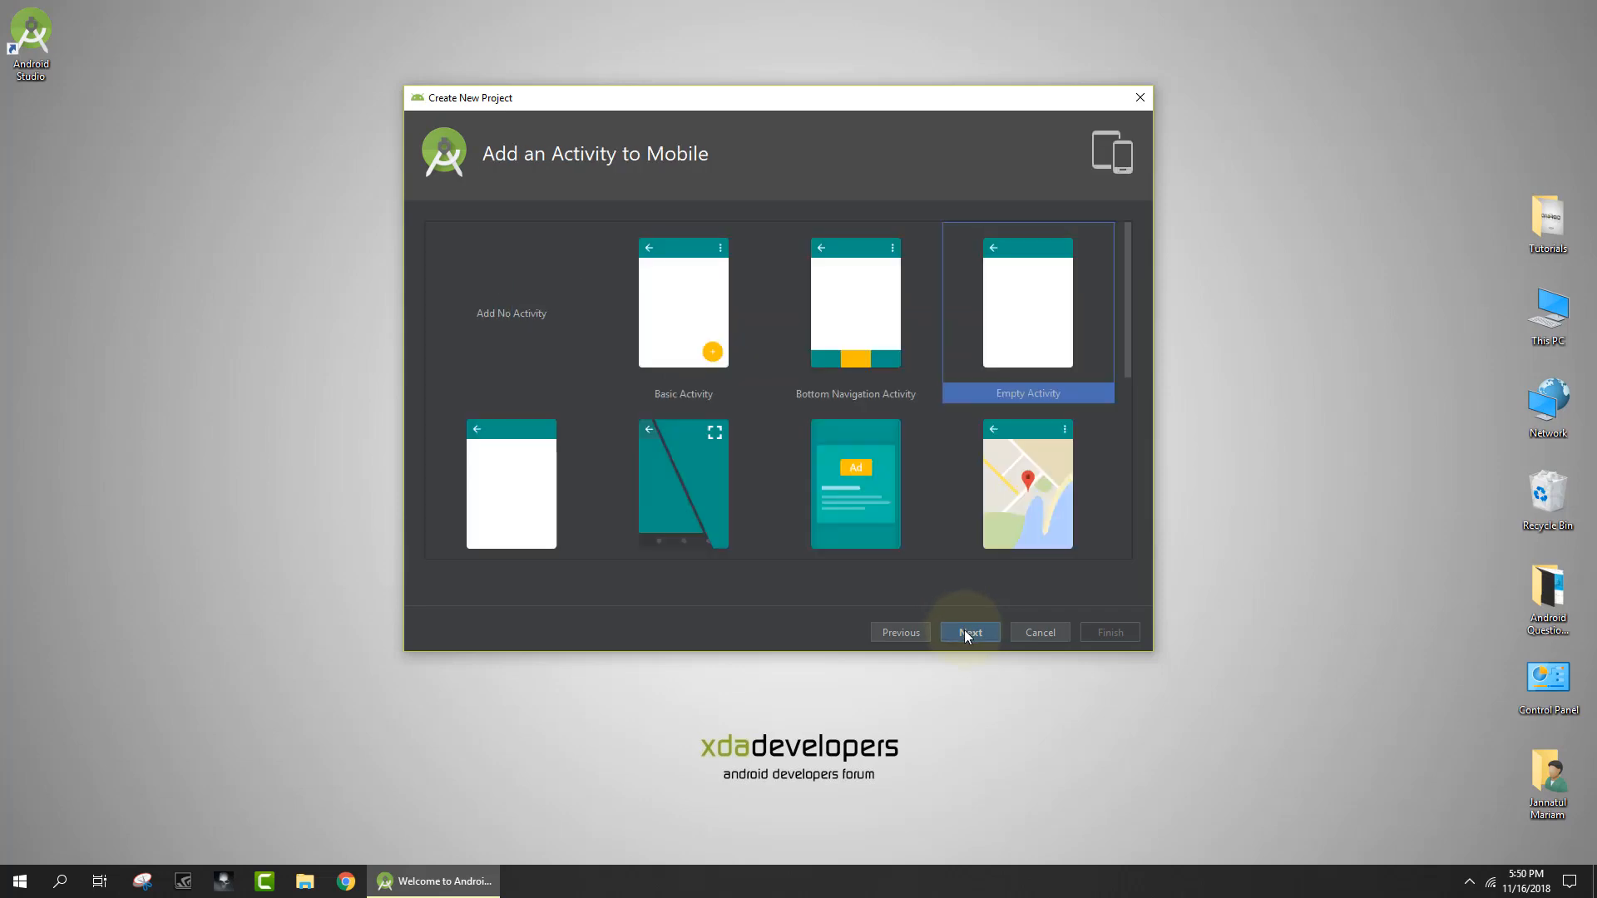
Review the available activity templates, keep Empty Activity for the project and proceed to its configuration.
mouse_move(1130, 344)
left_mouse_down()
mouse_move(1120, 526)
mouse_move(1119, 341)
left_mouse_up()
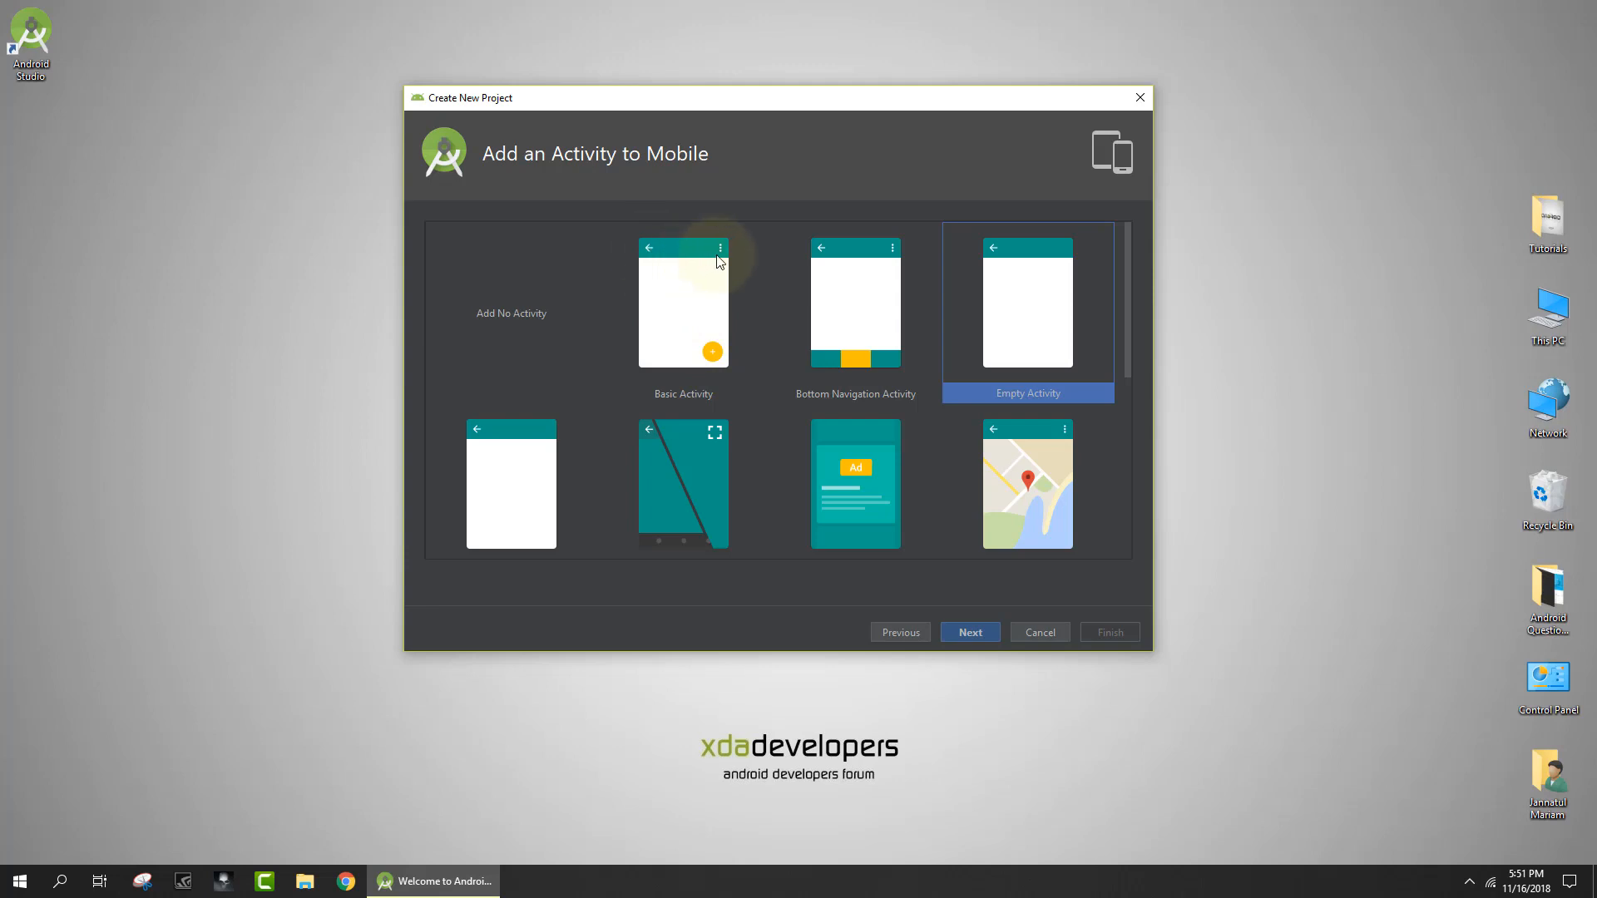
scroll(1128, 287, "down", 2)
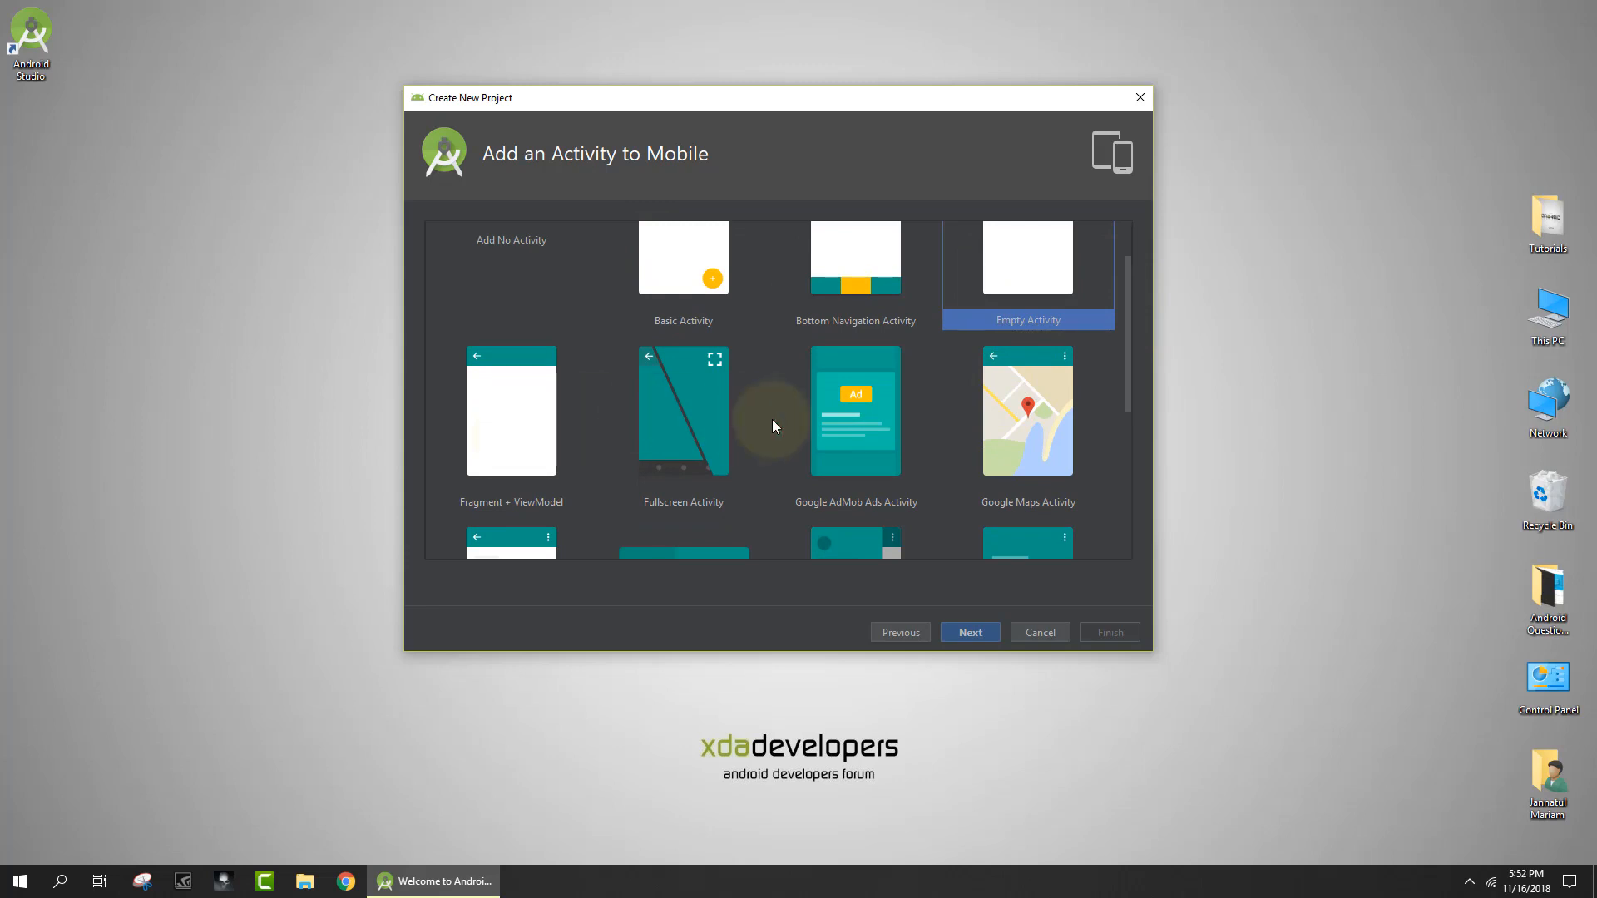
left_click_drag(1130, 382, 1121, 347)
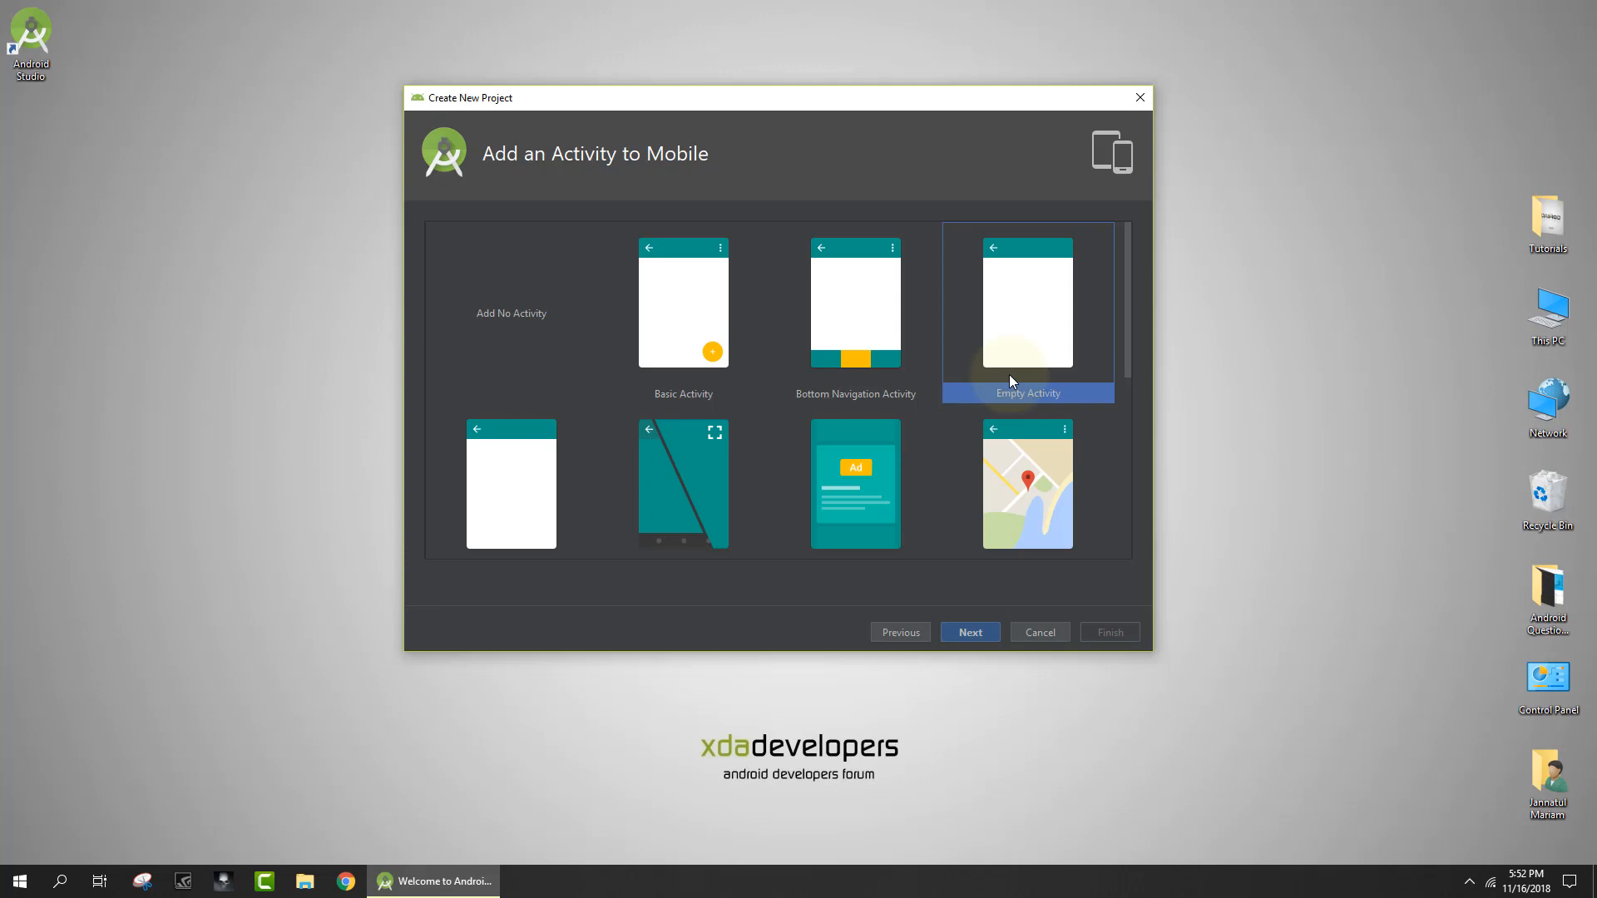
left_click(967, 632)
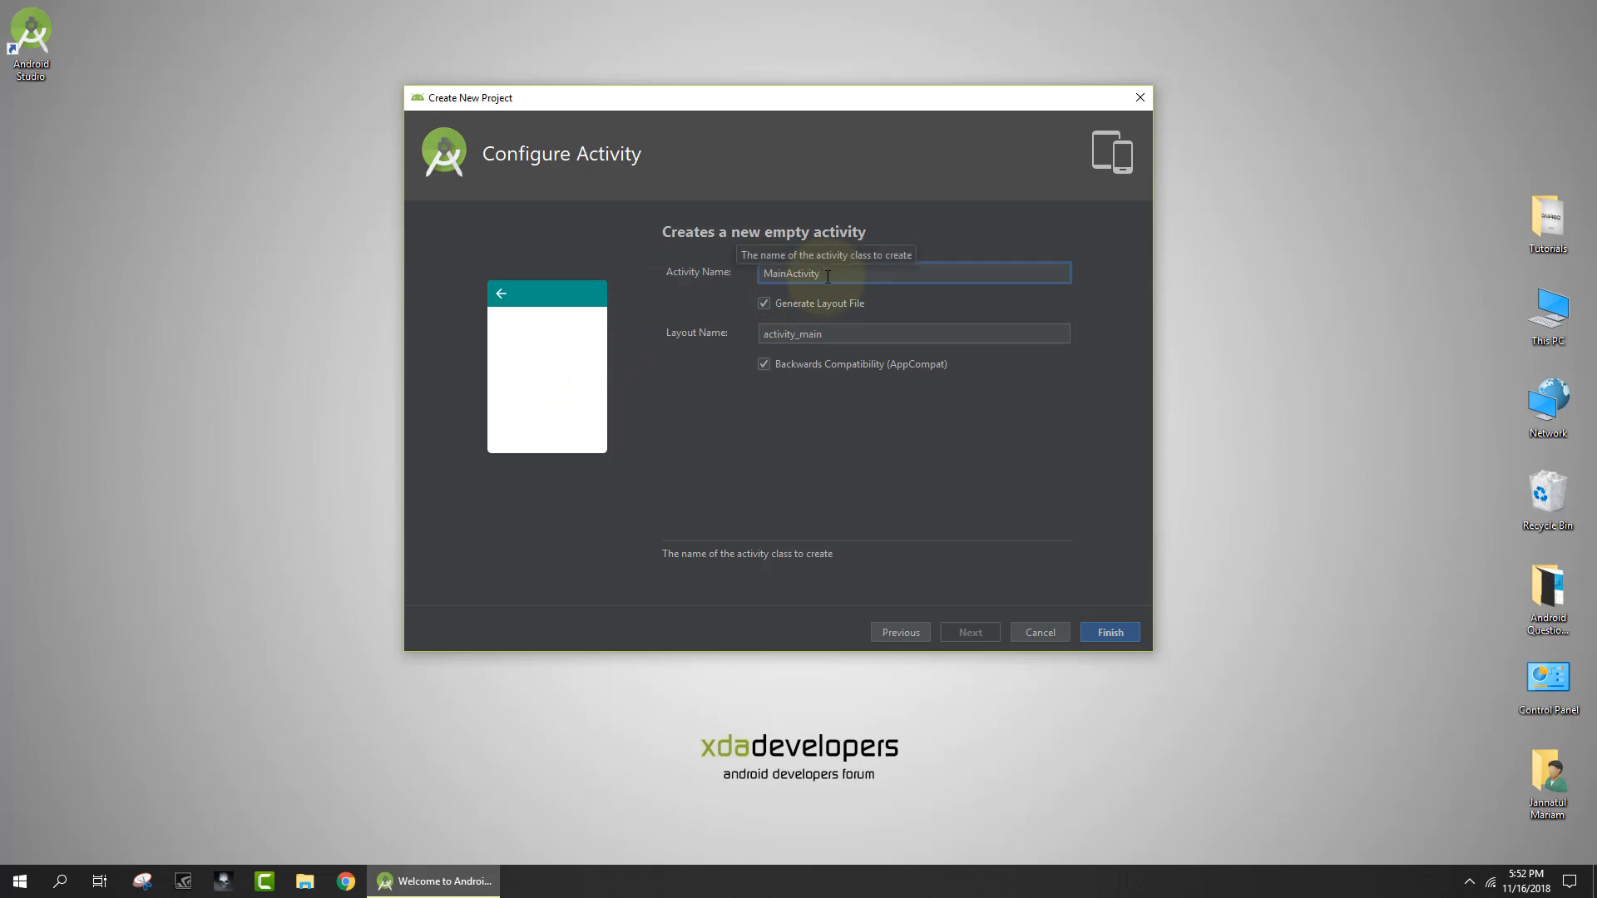
Create the project with activity MainActivity and layout activity_main, keeping layout file generation and AppCompat backwards compatibility enabled.
left_click(764, 304)
left_click(763, 304)
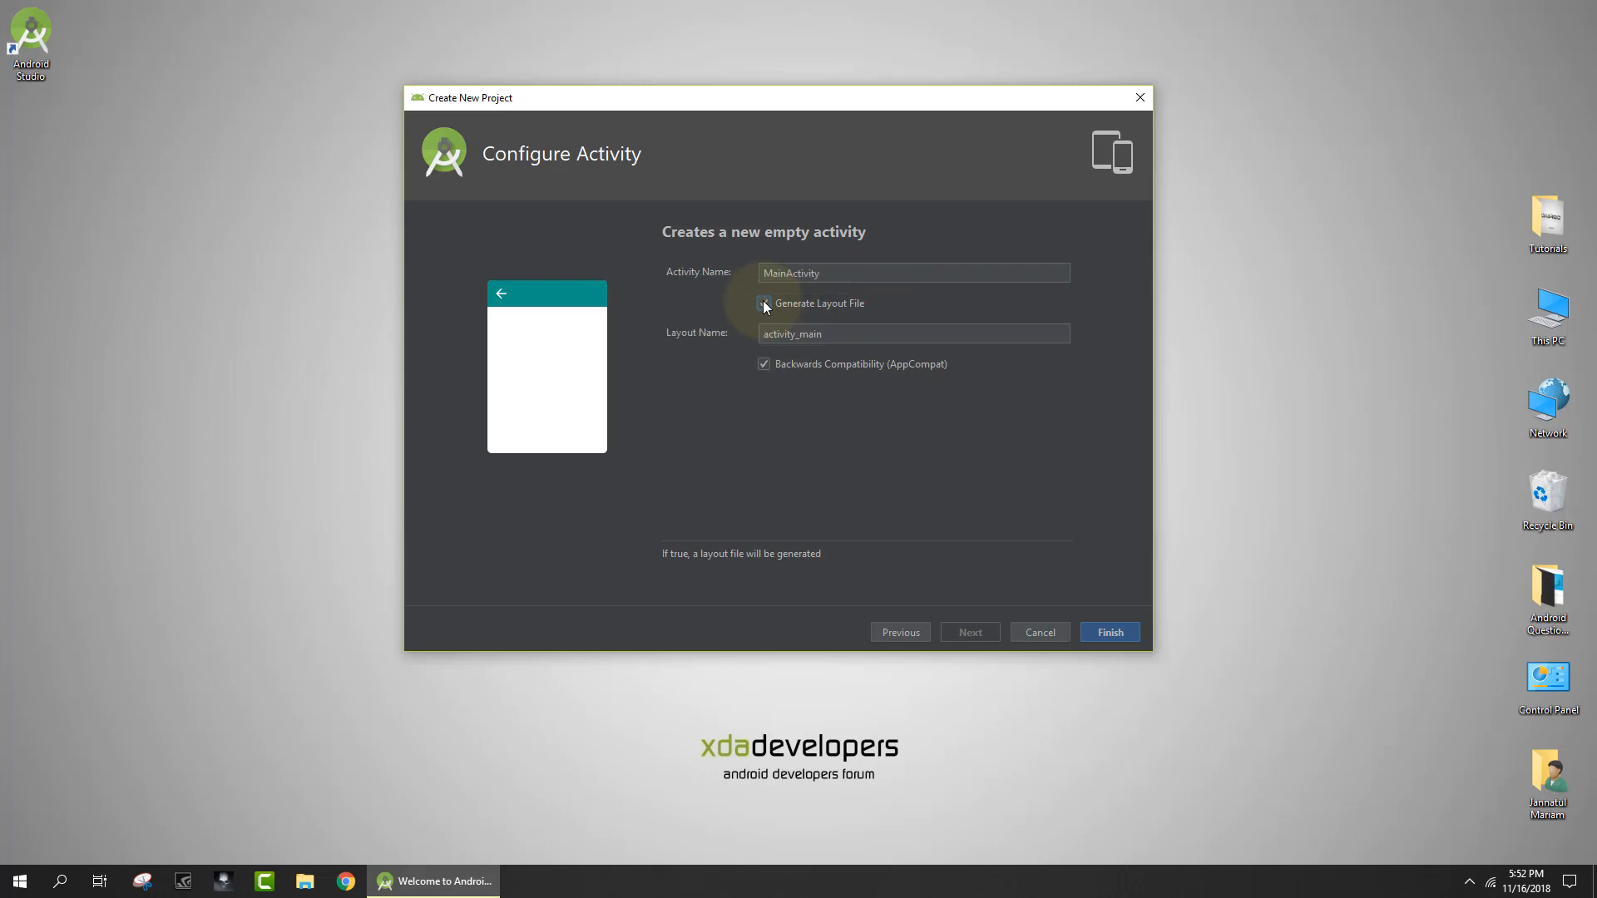
double_click(763, 304)
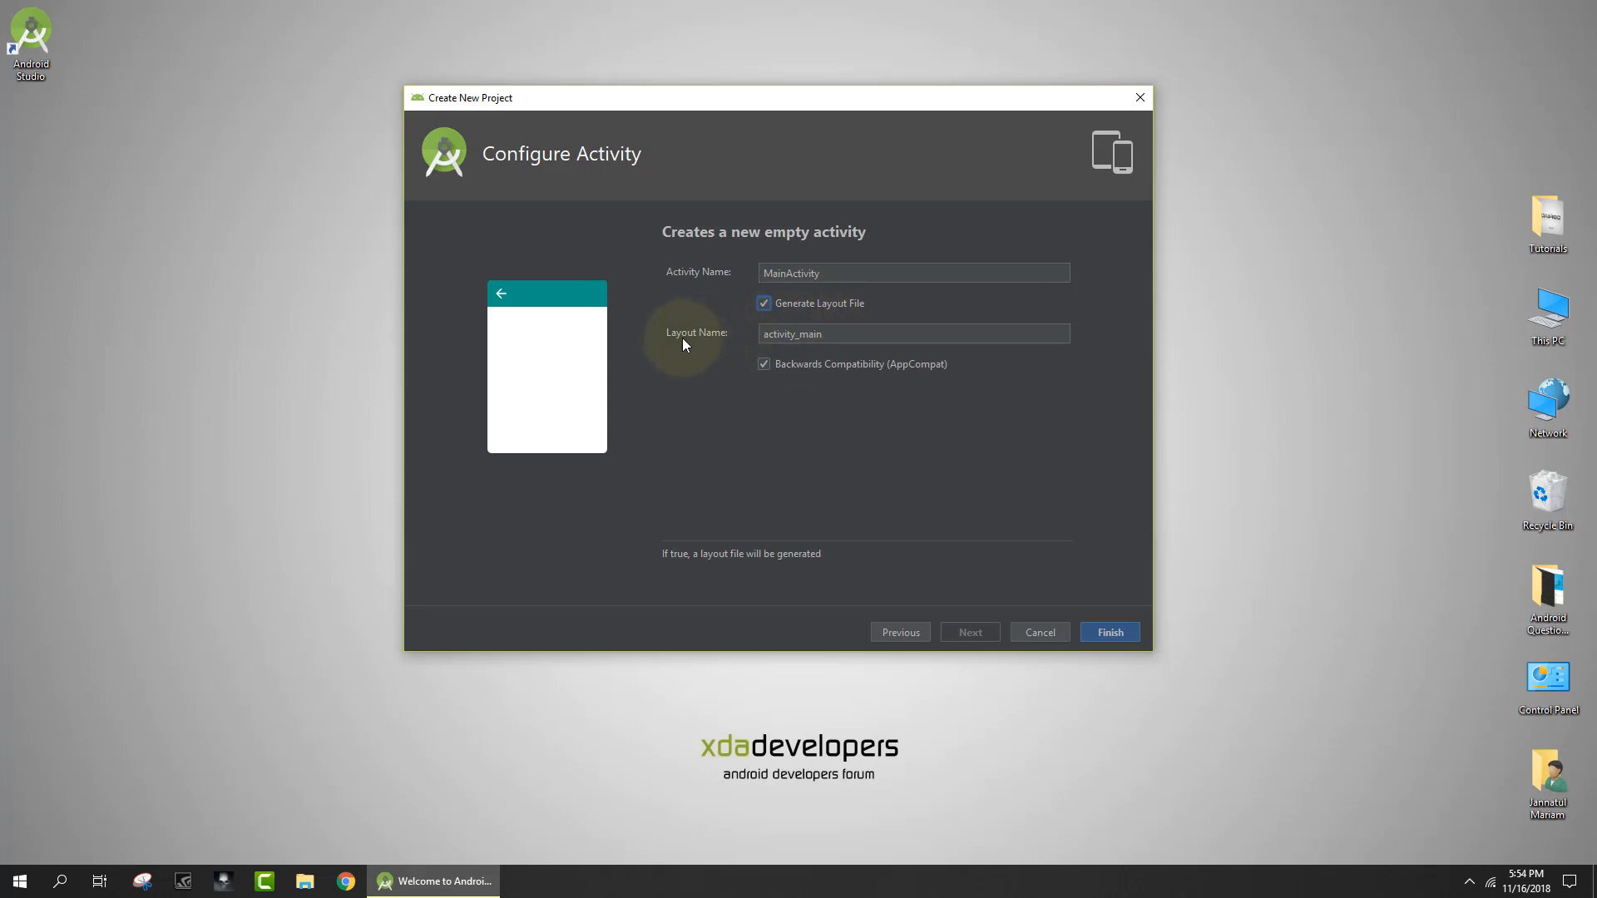
left_click(834, 336)
left_click_drag(833, 336, 756, 338)
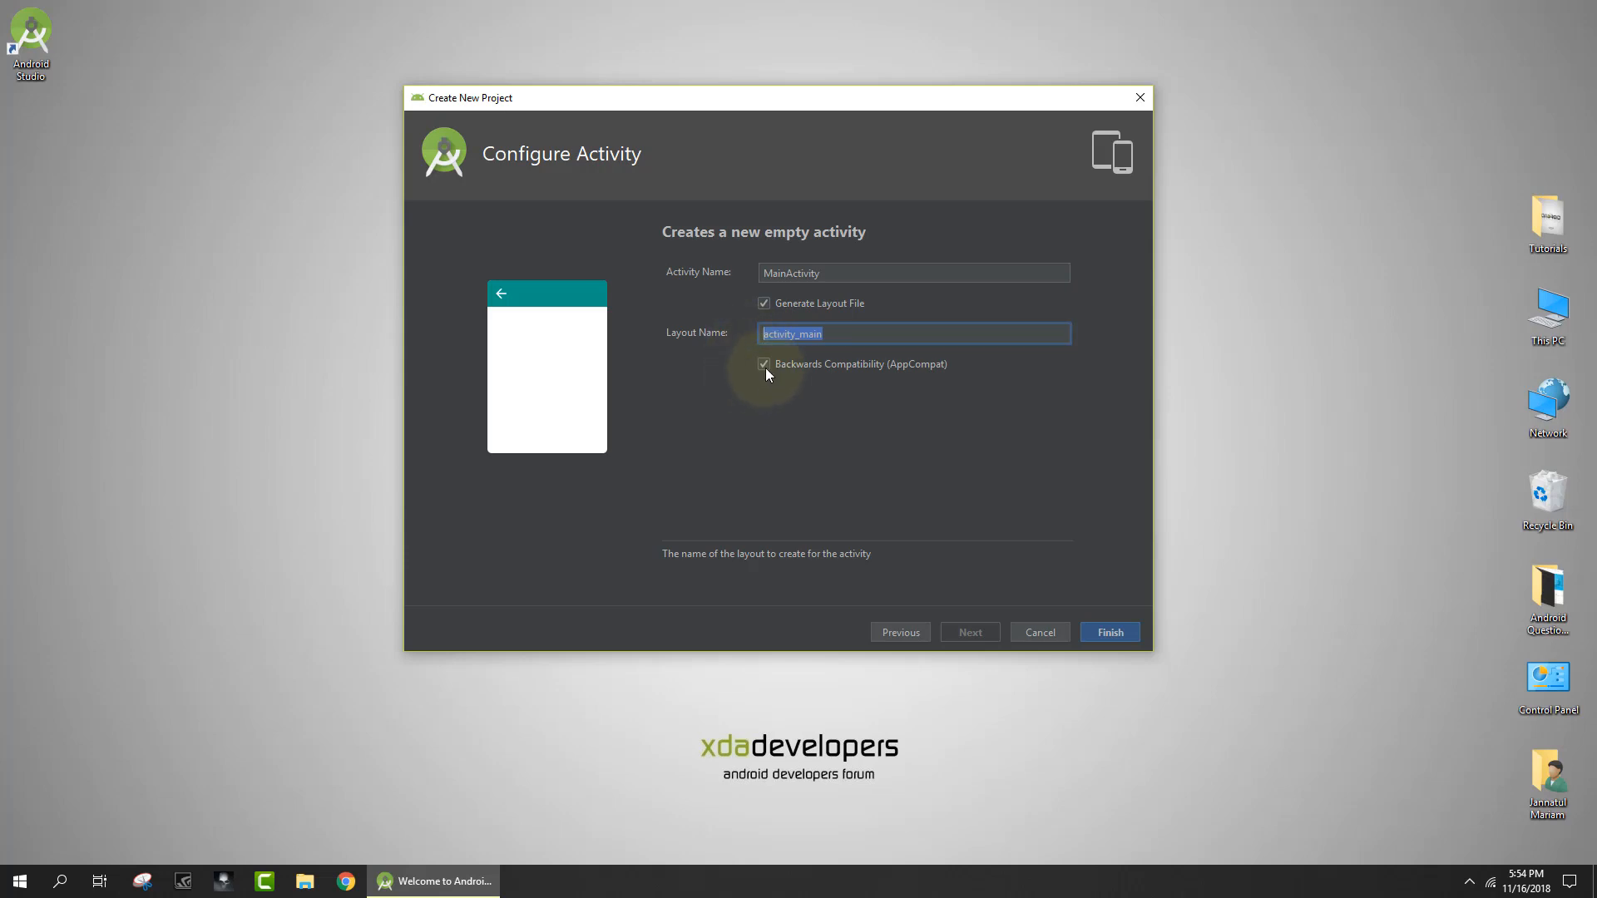
key("Tab")
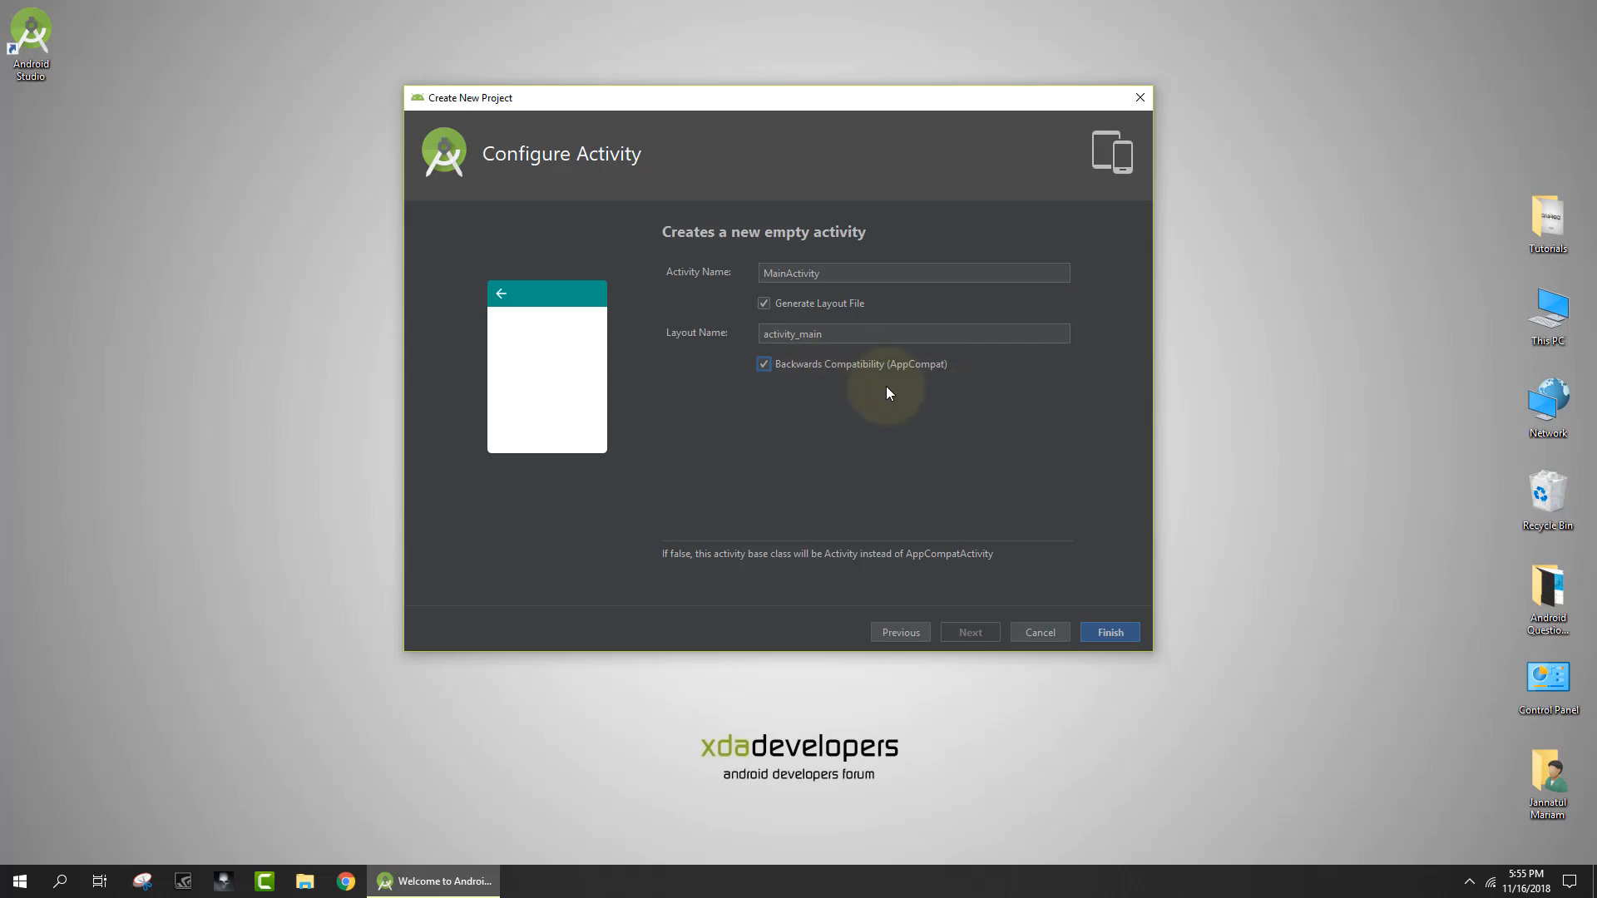
left_click(1106, 639)
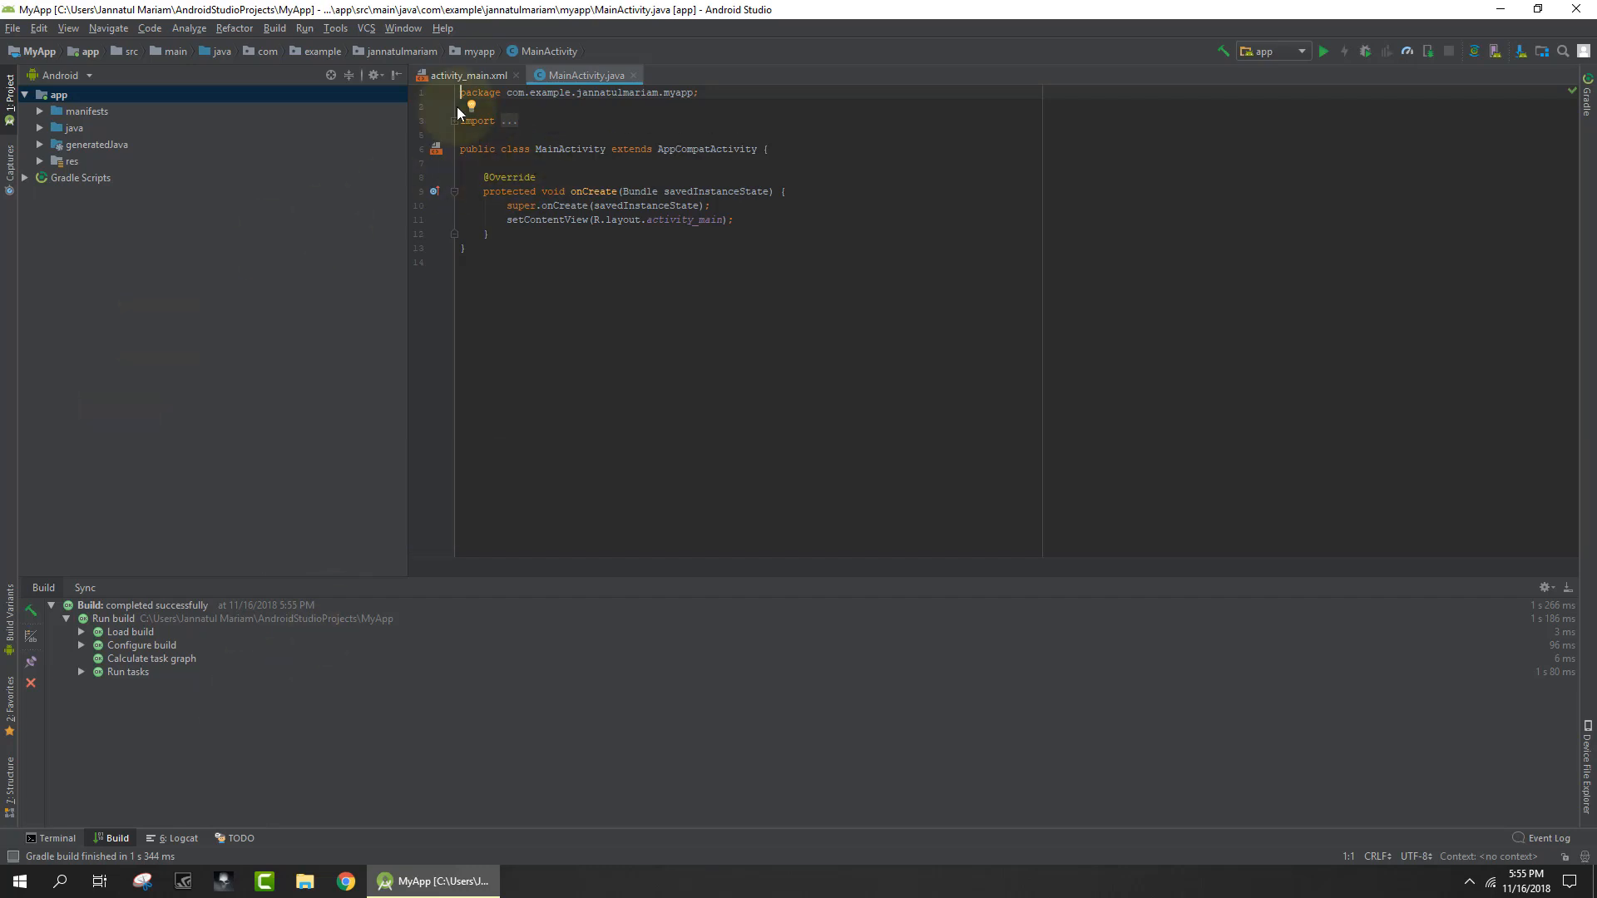
Hide the build output and inspect the activity_main.xml design with its Hello World text and the MainActivity.java code.
left_click(457, 76)
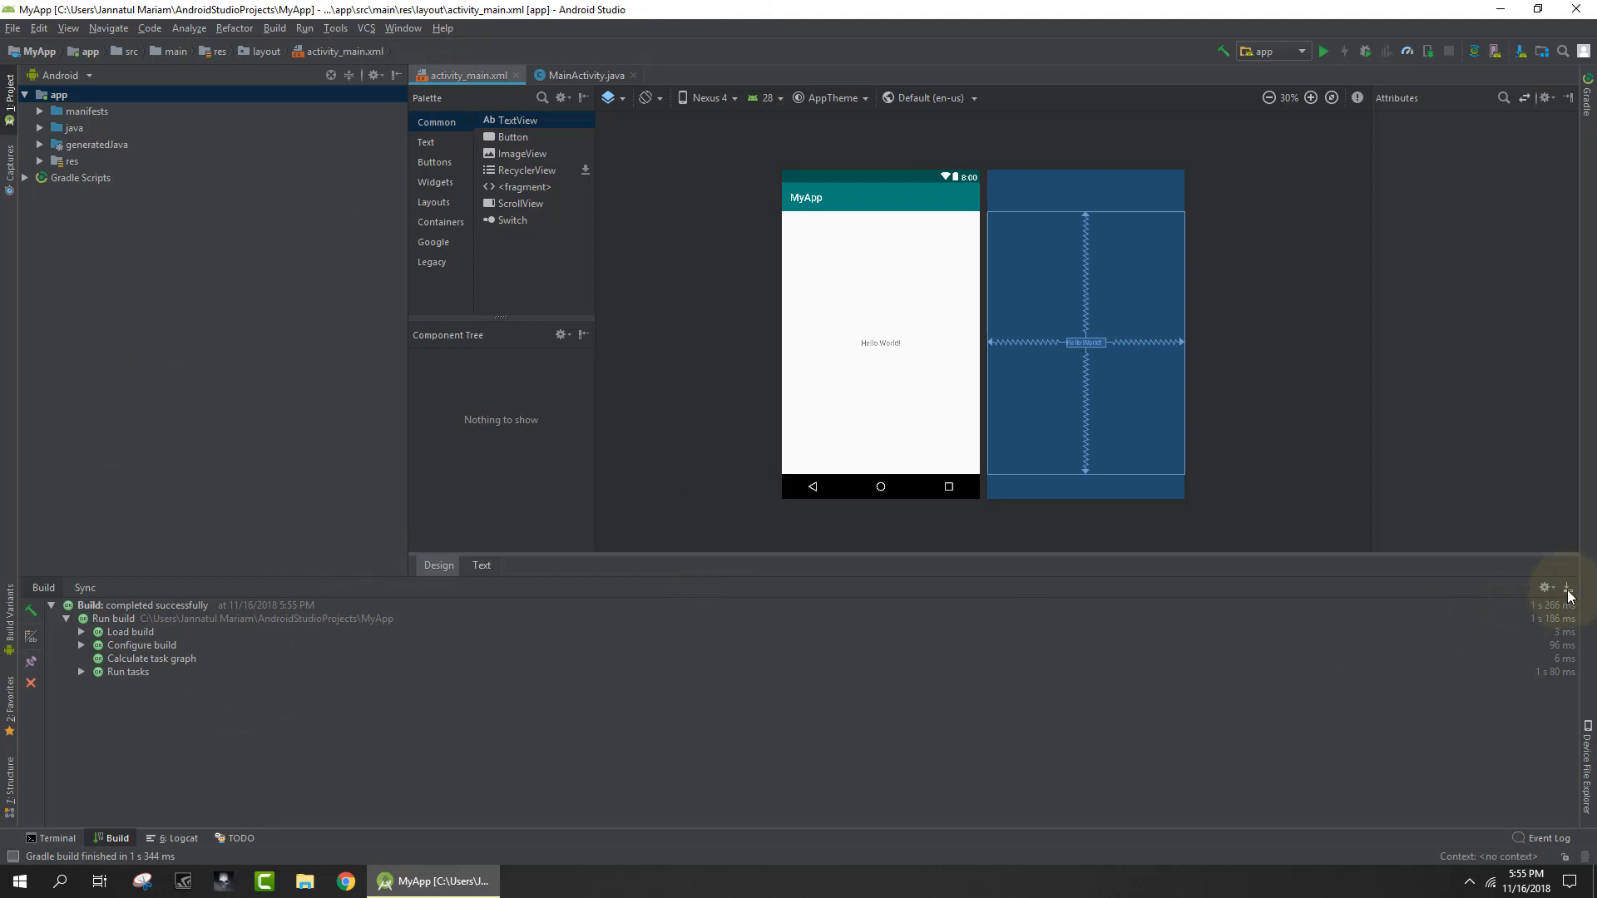
left_click(1568, 588)
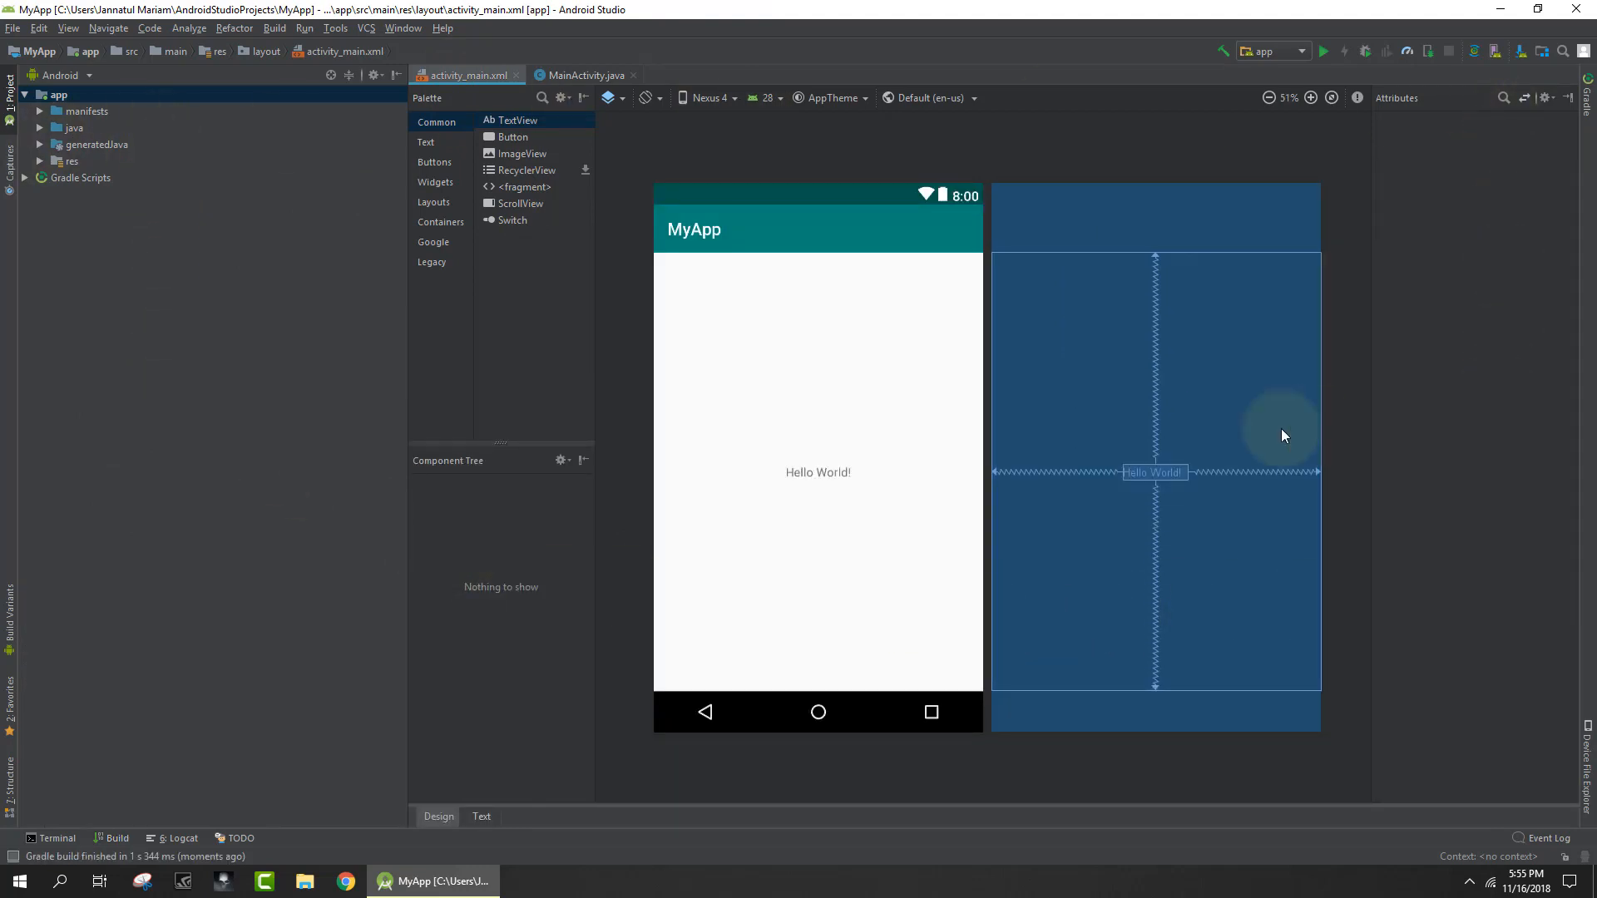
left_click(836, 473)
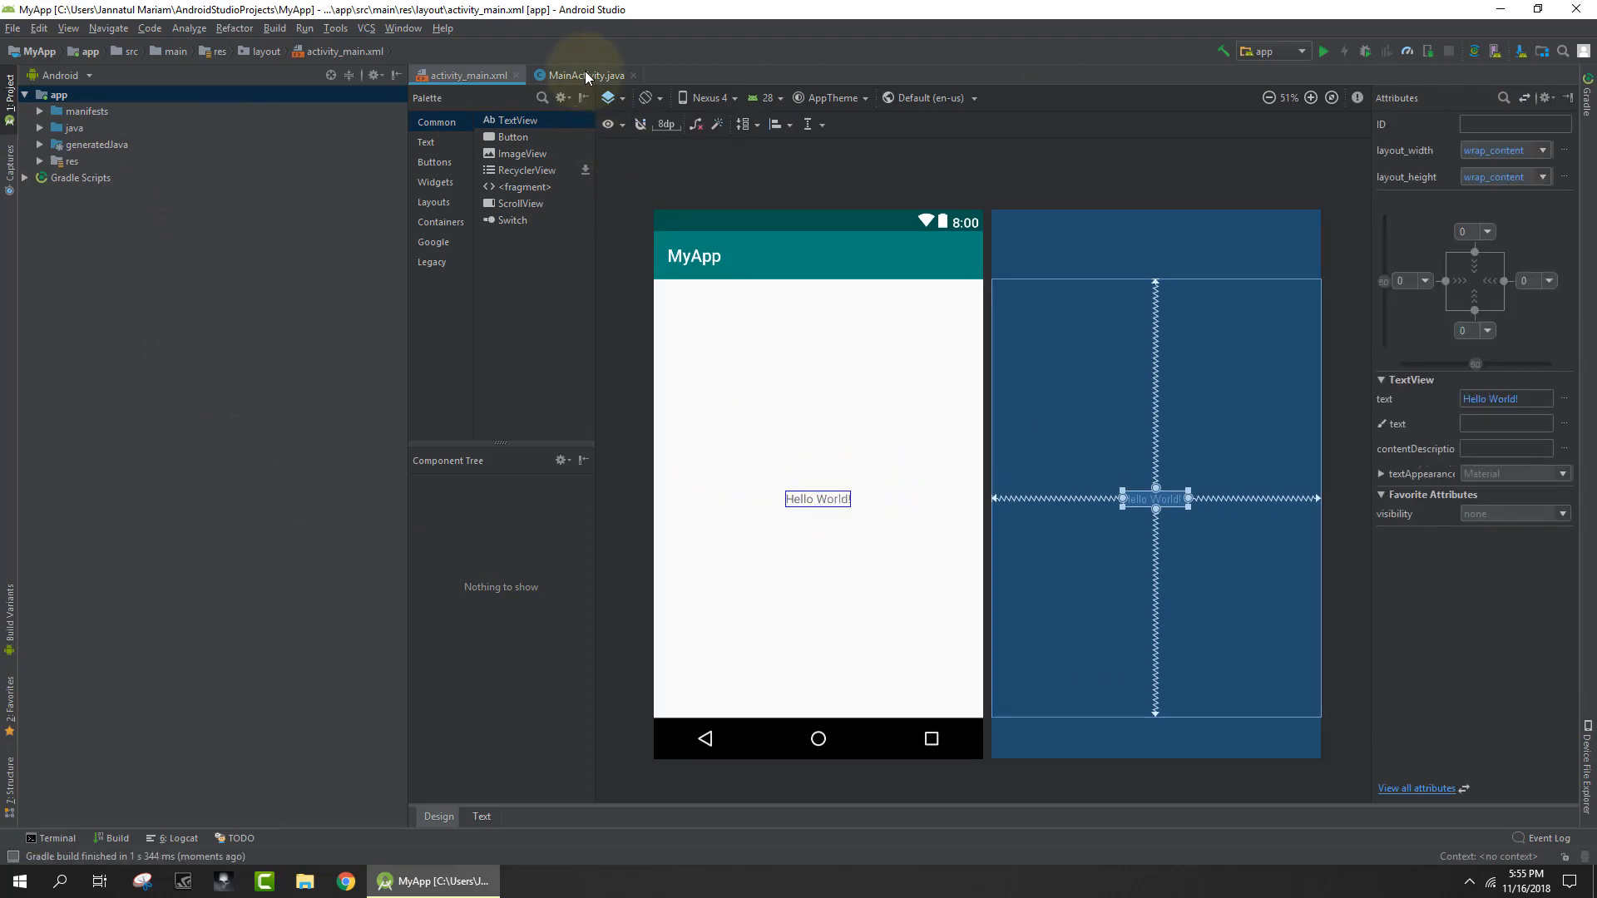
left_click(585, 76)
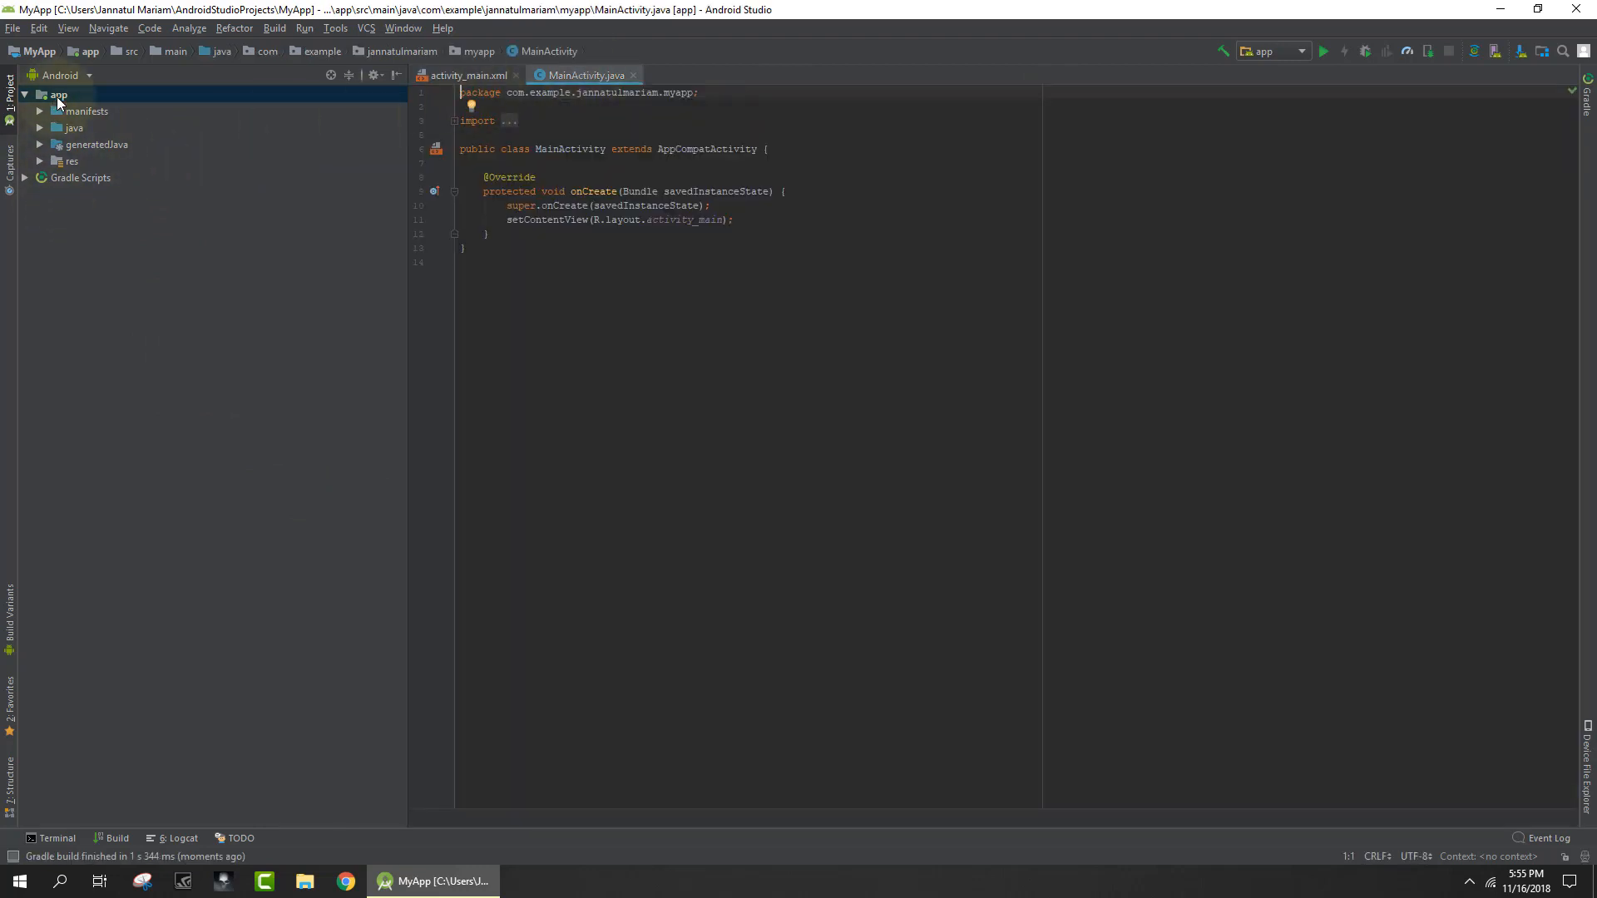
left_click(467, 76)
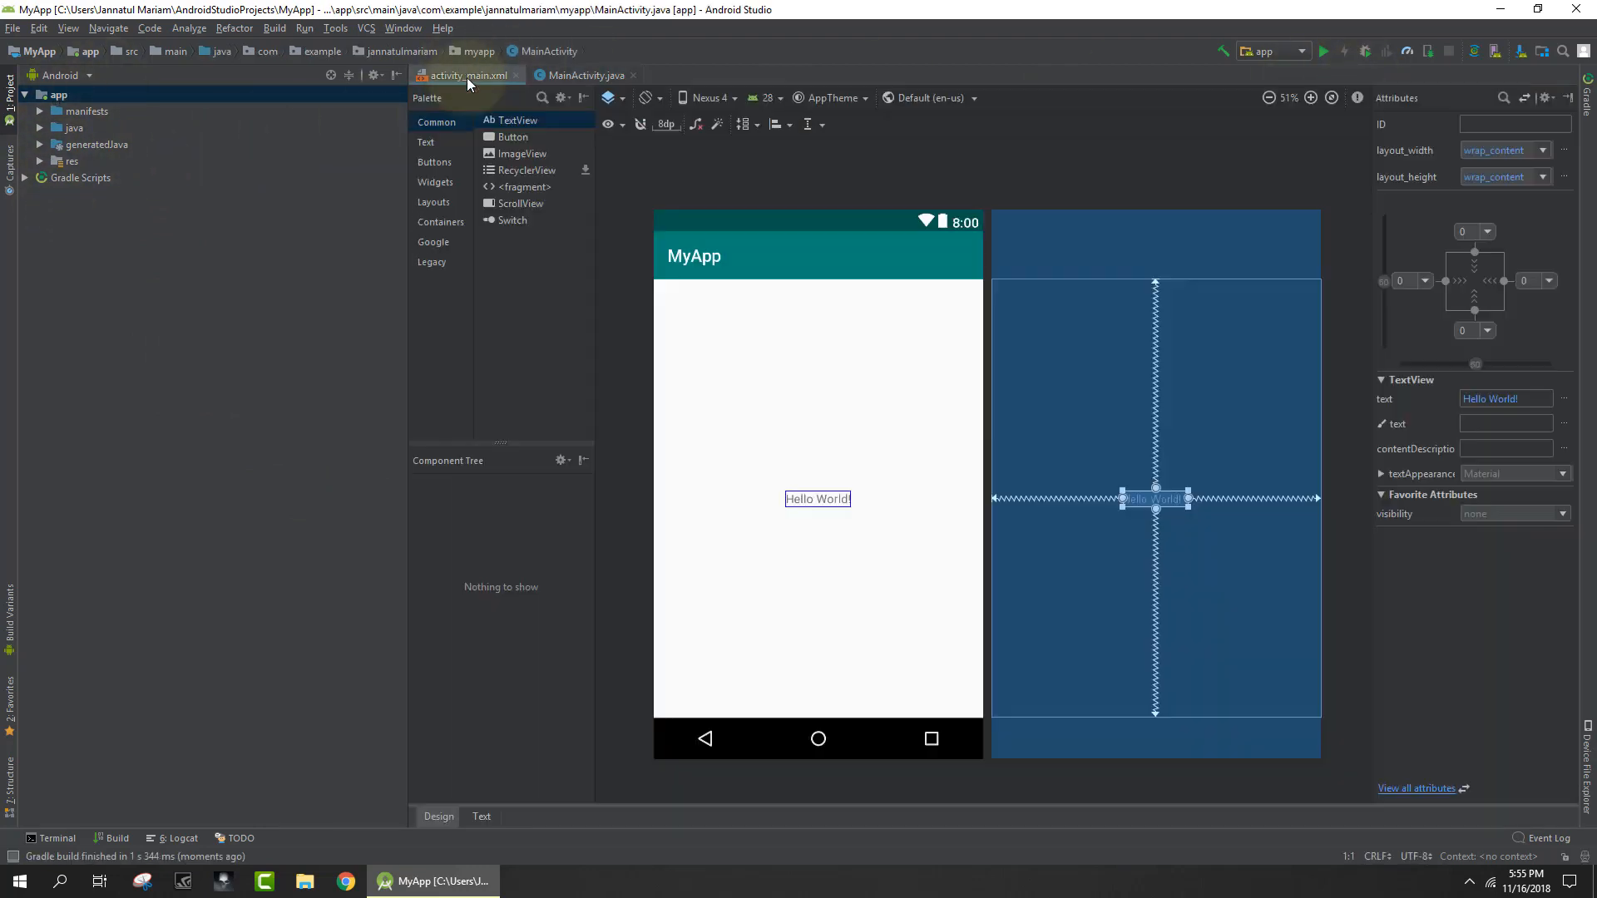